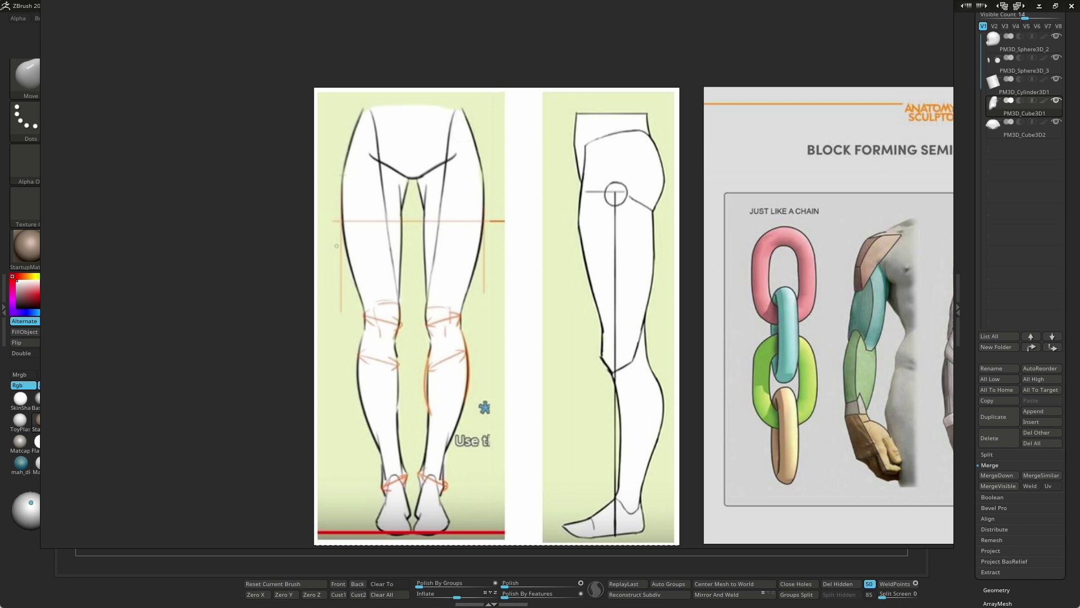
- Trace the knee, outer thigh and inner leg contours on the front-view leg reference
{"action": "mouse_move", "coordinate": [428, 295]}
{"action": "left_mouse_down"}
{"action": "mouse_move", "coordinate": [431, 338]}
{"action": "mouse_move", "coordinate": [470, 351]}
{"action": "mouse_move", "coordinate": [469, 385]}
{"action": "left_mouse_up"}
{"action": "mouse_move", "coordinate": [470, 111]}
{"action": "left_mouse_down"}
{"action": "mouse_move", "coordinate": [490, 209]}
{"action": "mouse_move", "coordinate": [482, 259]}
{"action": "left_mouse_up"}
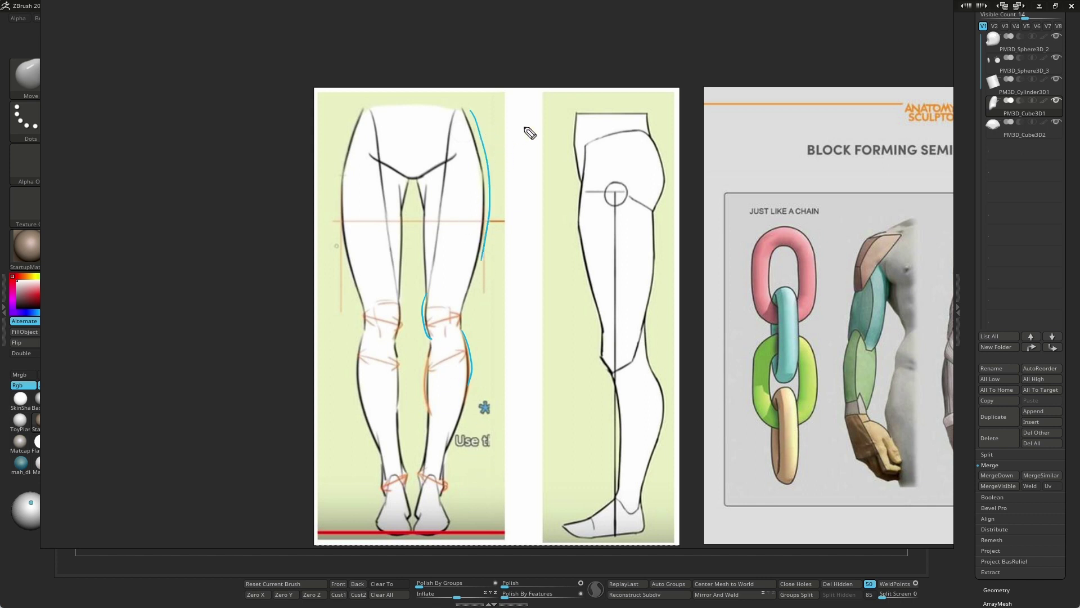
{"action": "left_click_drag", "start_coordinate": [476, 110], "coordinate": [482, 265]}
{"action": "left_click_drag", "start_coordinate": [429, 172], "coordinate": [434, 292]}
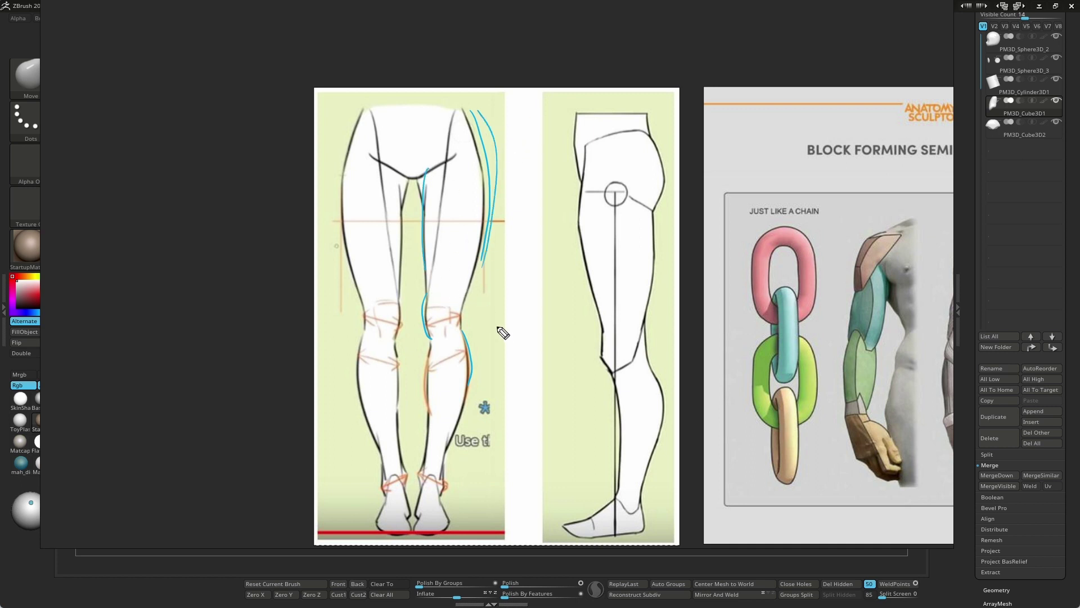
{"action": "mouse_move", "coordinate": [432, 174]}
{"action": "left_mouse_down"}
{"action": "mouse_move", "coordinate": [421, 298]}
{"action": "mouse_move", "coordinate": [434, 355]}
{"action": "mouse_move", "coordinate": [428, 506]}
{"action": "left_mouse_up"}
{"action": "left_click_drag", "start_coordinate": [493, 194], "coordinate": [450, 507]}
- Trace the lower legs and ankles, then the side-view leg from hip to foot
{"action": "left_click_drag", "start_coordinate": [448, 436], "coordinate": [449, 515]}
{"action": "mouse_move", "coordinate": [428, 465]}
{"action": "left_mouse_down"}
{"action": "mouse_move", "coordinate": [426, 532]}
{"action": "mouse_move", "coordinate": [451, 530]}
{"action": "mouse_move", "coordinate": [445, 541]}
{"action": "left_mouse_up"}
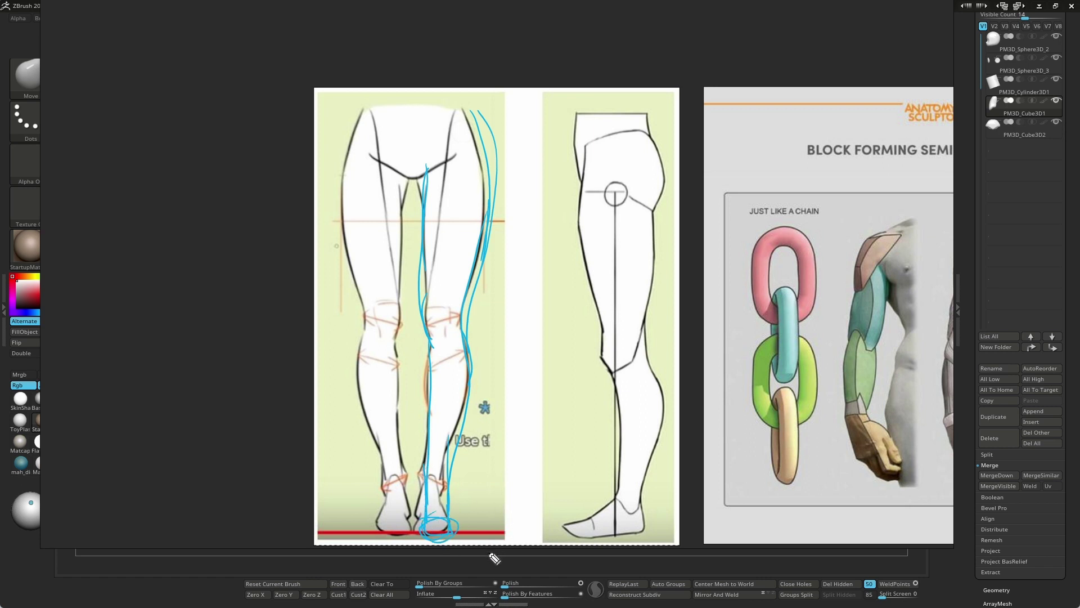
{"action": "left_click_drag", "start_coordinate": [434, 341], "coordinate": [436, 535]}
{"action": "mouse_move", "coordinate": [422, 474]}
{"action": "left_mouse_down"}
{"action": "mouse_move", "coordinate": [461, 482]}
{"action": "mouse_move", "coordinate": [462, 496]}
{"action": "left_mouse_up"}
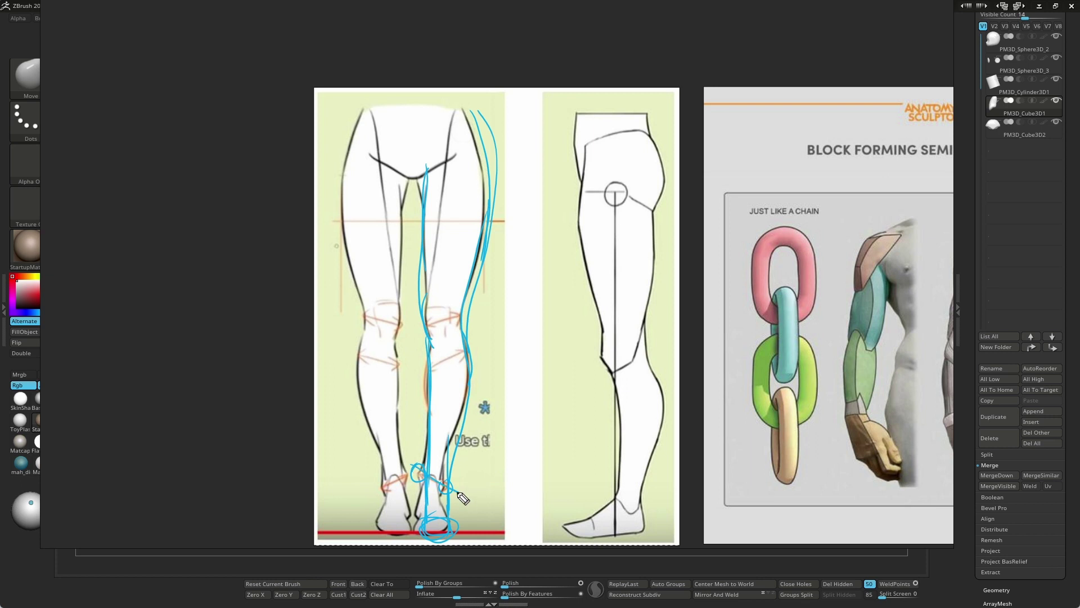
{"action": "mouse_move", "coordinate": [403, 445]}
{"action": "left_mouse_down"}
{"action": "mouse_move", "coordinate": [416, 458]}
{"action": "mouse_move", "coordinate": [401, 461]}
{"action": "left_mouse_up"}
{"action": "mouse_move", "coordinate": [587, 112]}
{"action": "left_mouse_down"}
{"action": "mouse_move", "coordinate": [623, 476]}
{"action": "mouse_move", "coordinate": [594, 534]}
{"action": "left_mouse_up"}
{"action": "mouse_move", "coordinate": [588, 114]}
{"action": "left_mouse_down"}
{"action": "mouse_move", "coordinate": [581, 245]}
{"action": "mouse_move", "coordinate": [634, 491]}
{"action": "mouse_move", "coordinate": [600, 536]}
{"action": "left_mouse_up"}
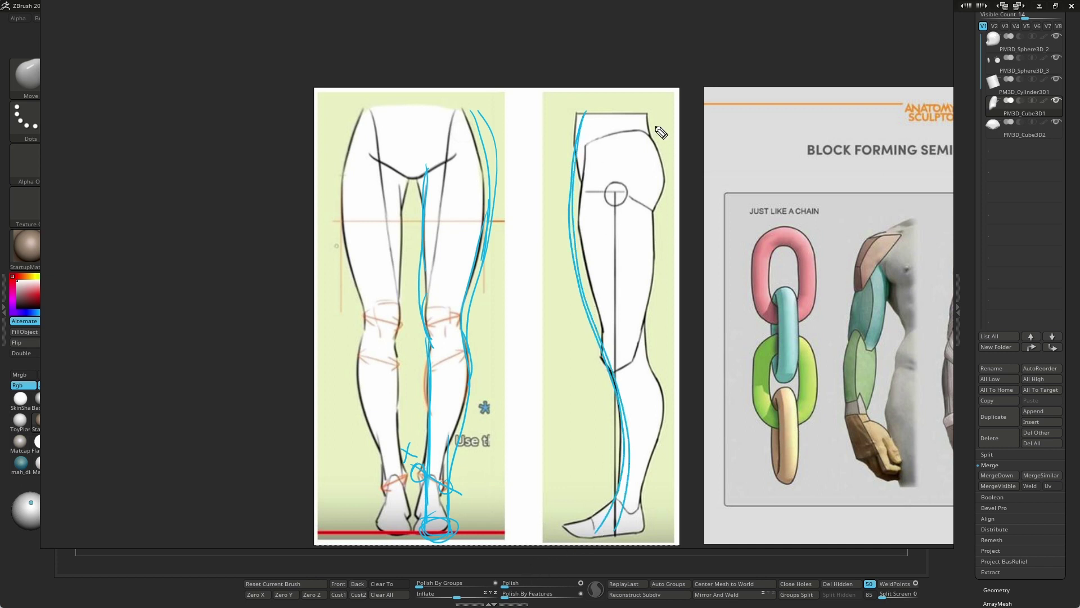
- Trace the side-view leg's front, back, ground and ankle lines, then erase all annotations
{"action": "mouse_move", "coordinate": [647, 125]}
{"action": "left_mouse_down"}
{"action": "mouse_move", "coordinate": [664, 475]}
{"action": "mouse_move", "coordinate": [634, 539]}
{"action": "left_mouse_up"}
{"action": "left_click_drag", "start_coordinate": [661, 421], "coordinate": [652, 539]}
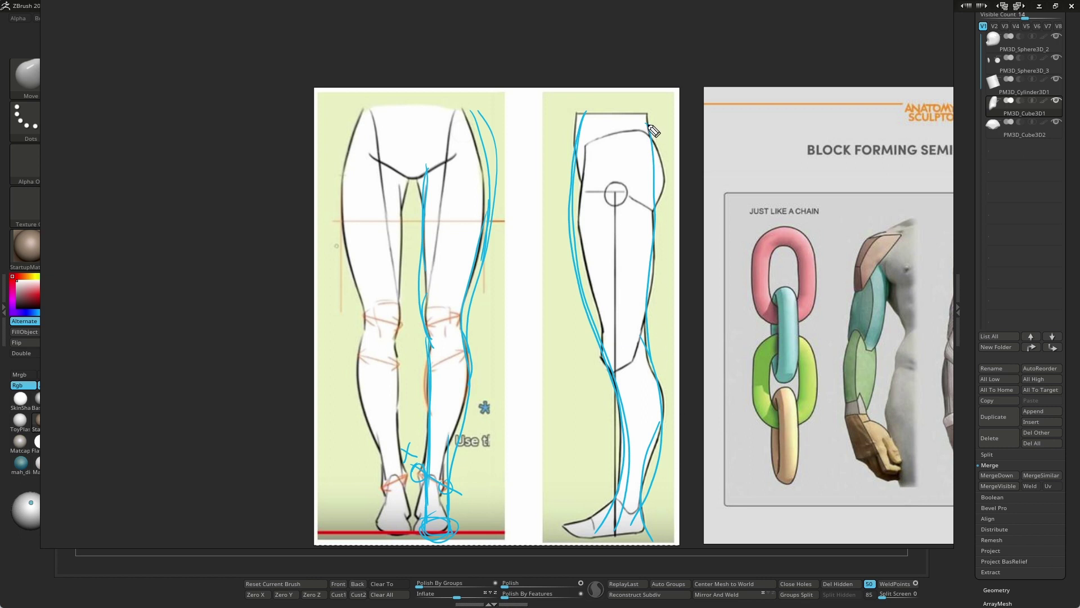
{"action": "mouse_move", "coordinate": [653, 129]}
{"action": "left_mouse_down"}
{"action": "mouse_move", "coordinate": [663, 229]}
{"action": "mouse_move", "coordinate": [651, 309]}
{"action": "left_mouse_up"}
{"action": "mouse_move", "coordinate": [657, 209]}
{"action": "left_mouse_down"}
{"action": "mouse_move", "coordinate": [658, 475]}
{"action": "mouse_move", "coordinate": [643, 536]}
{"action": "left_mouse_up"}
{"action": "mouse_move", "coordinate": [554, 539]}
{"action": "left_mouse_down"}
{"action": "mouse_move", "coordinate": [672, 529]}
{"action": "mouse_move", "coordinate": [625, 492]}
{"action": "mouse_move", "coordinate": [605, 534]}
{"action": "mouse_move", "coordinate": [607, 508]}
{"action": "left_mouse_up"}
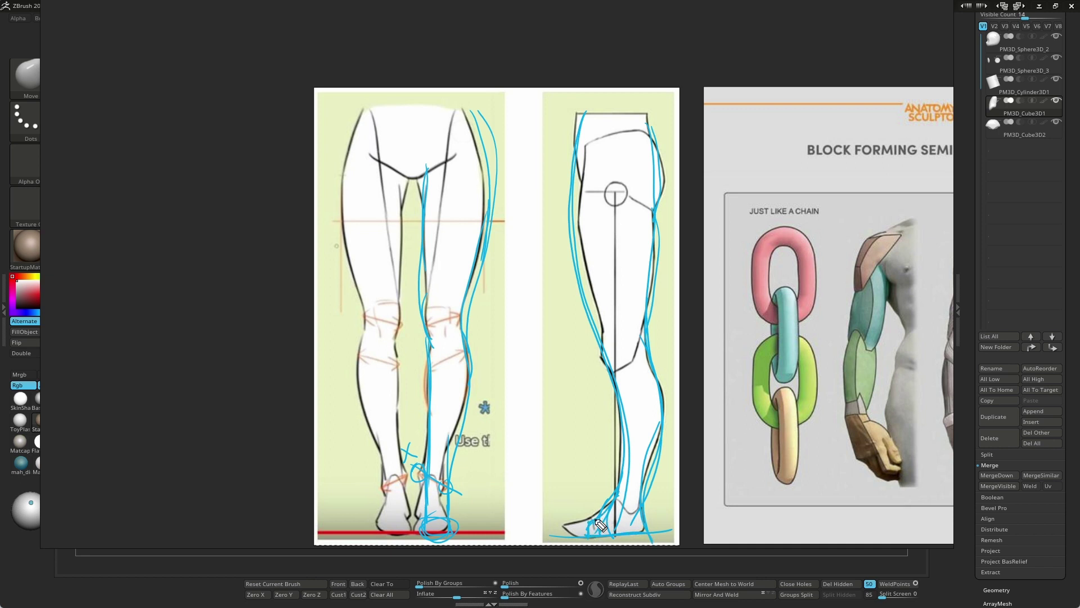
{"action": "left_click_drag", "start_coordinate": [573, 514], "coordinate": [693, 512]}
{"action": "key", "text": "e"}
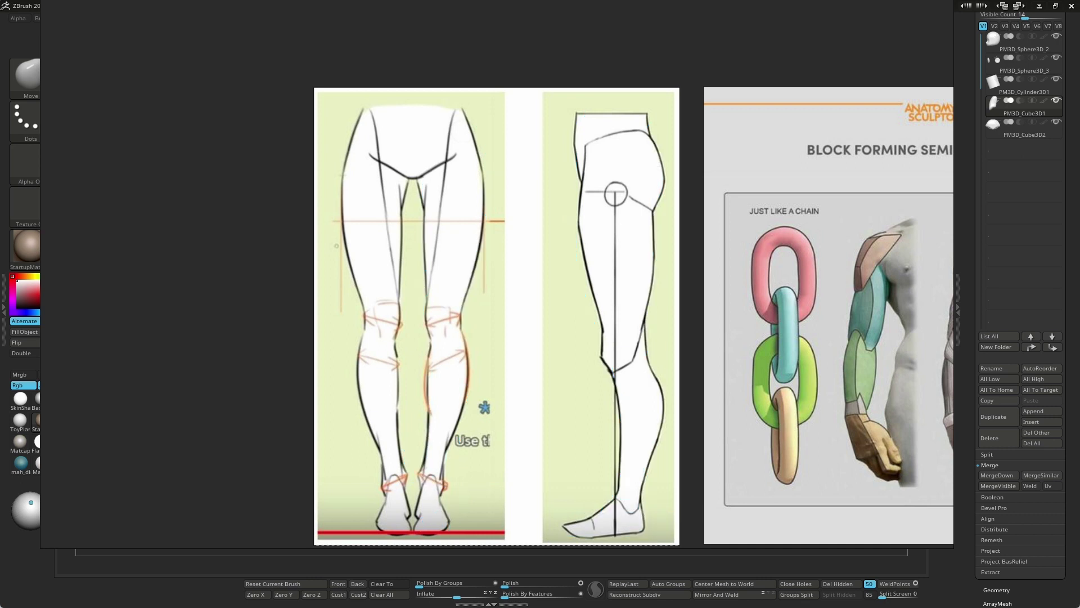
- Close the reference image window and orbit to view the model from above
{"action": "left_click", "coordinate": [720, 76]}
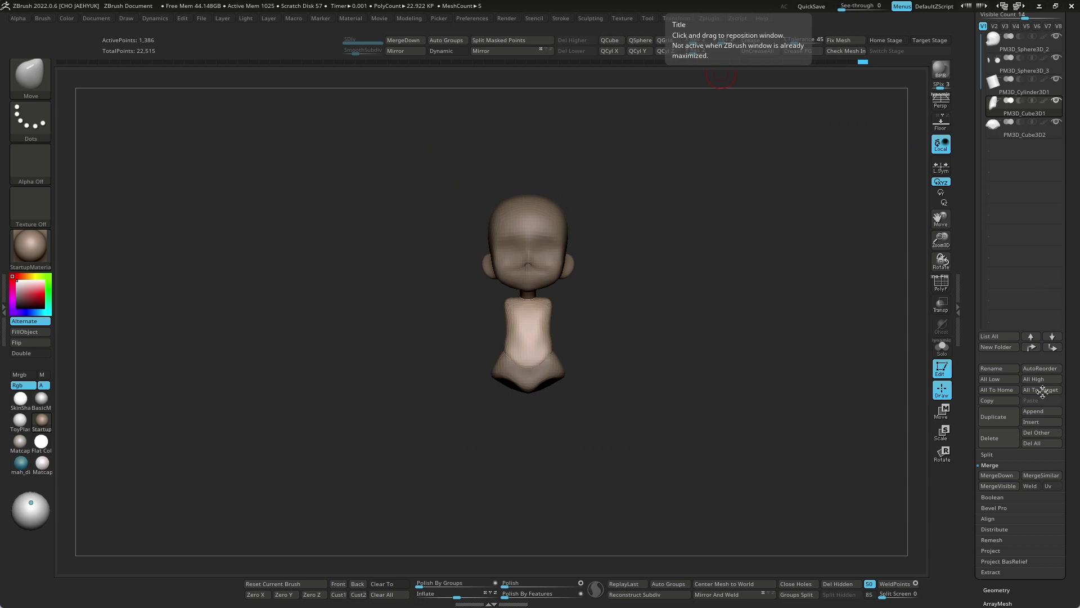
{"action": "key", "text": "b"}
{"action": "mouse_move", "coordinate": [865, 382]}
{"action": "left_mouse_down"}
{"action": "mouse_move", "coordinate": [719, 323]}
{"action": "mouse_move", "coordinate": [725, 242]}
{"action": "left_mouse_up"}
- Insert a mirrored pair of IMM capsules and stand them upright below the torso
{"action": "key", "text": "b"}
{"action": "key", "text": "b"}
{"action": "left_click", "coordinate": [631, 432]}
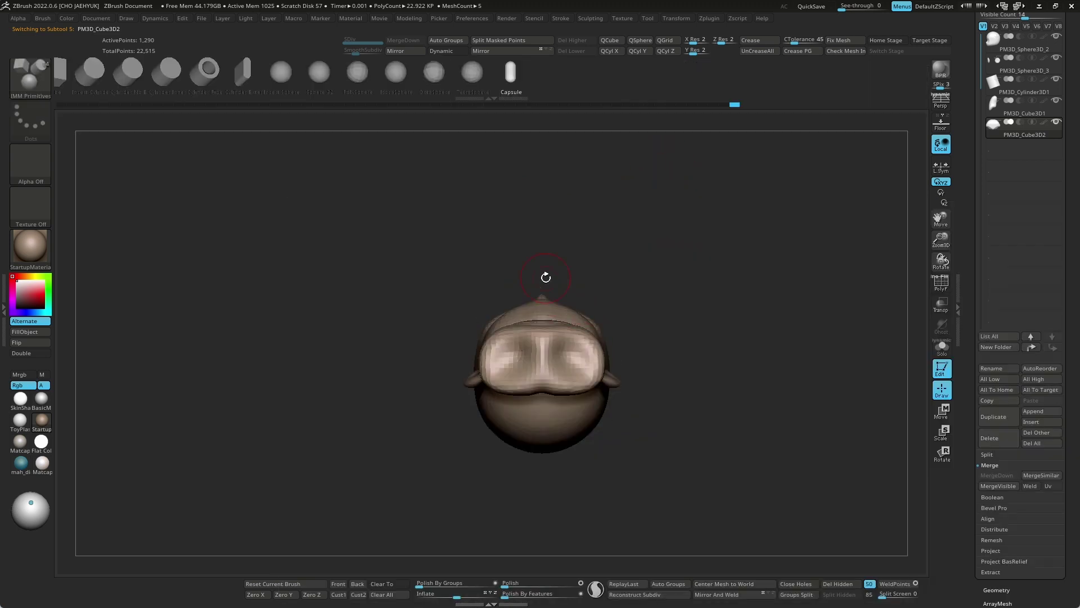
{"action": "left_click_drag", "start_coordinate": [574, 361], "coordinate": [572, 428]}
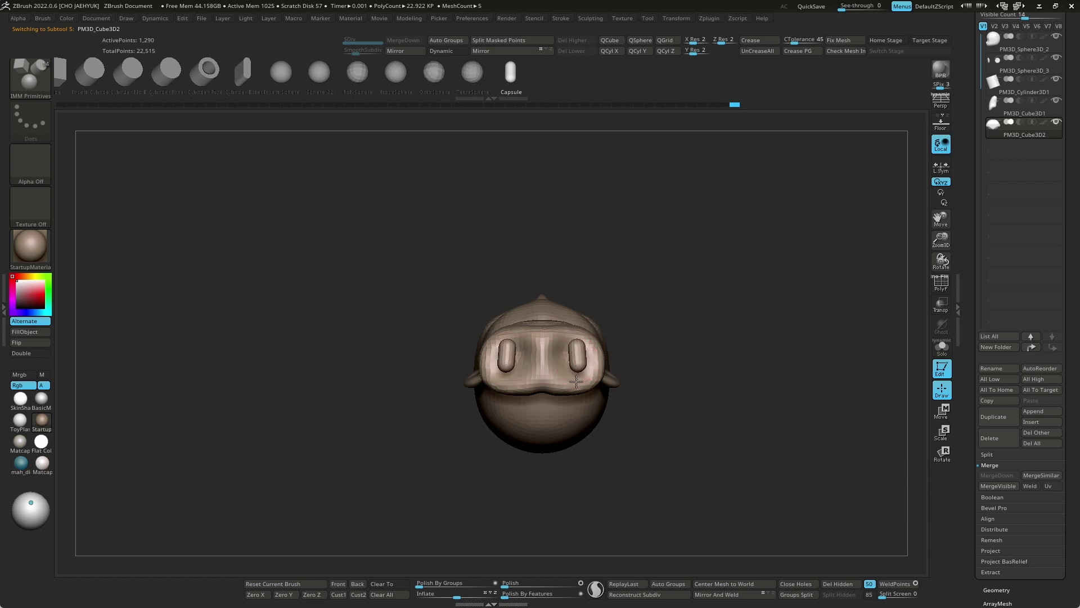
{"action": "key", "text": "w"}
{"action": "mouse_move", "coordinate": [760, 355]}
{"action": "left_mouse_down"}
{"action": "mouse_move", "coordinate": [763, 430]}
{"action": "mouse_move", "coordinate": [725, 453]}
{"action": "left_mouse_up"}
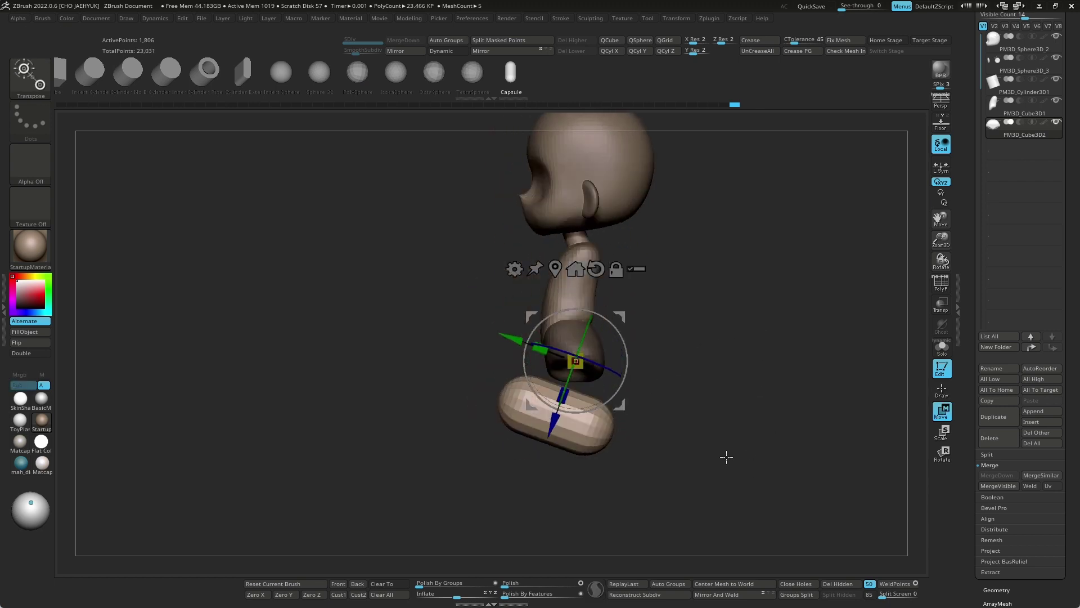
{"action": "left_click", "coordinate": [597, 269]}
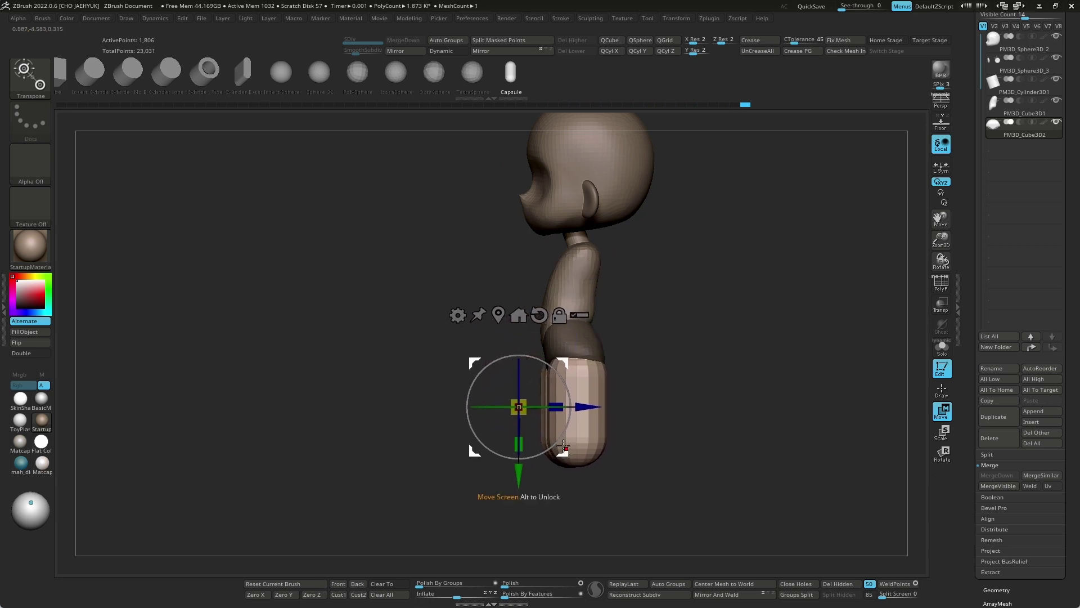
{"action": "left_click_drag", "start_coordinate": [623, 392], "coordinate": [602, 397]}
{"action": "key", "text": "q"}
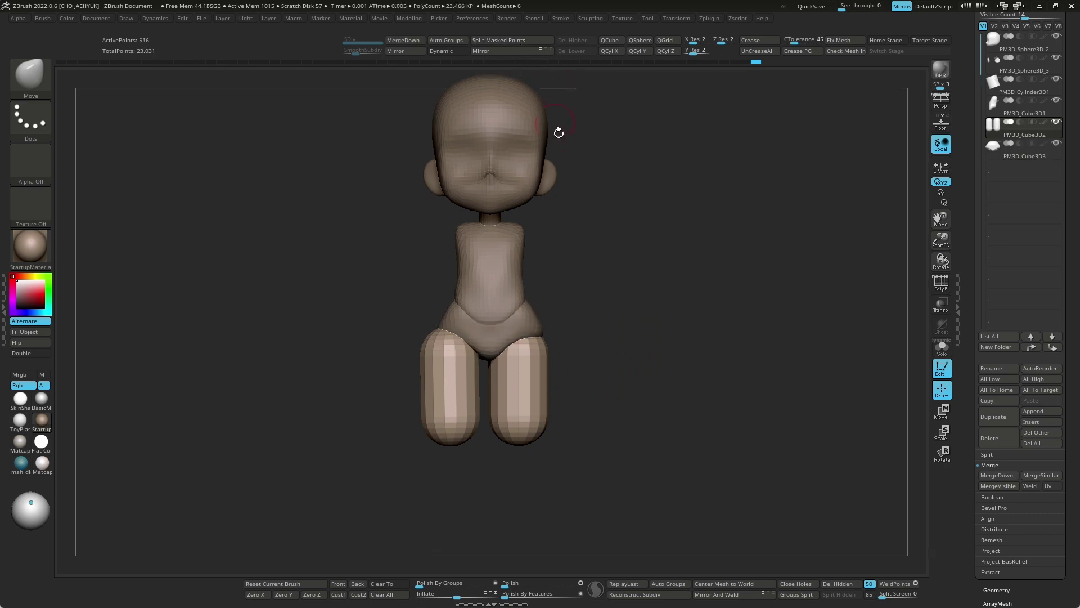
- Hide one capsule leg and delete it with Del Hidden, keeping polygroups visible
{"action": "left_click", "coordinate": [934, 288]}
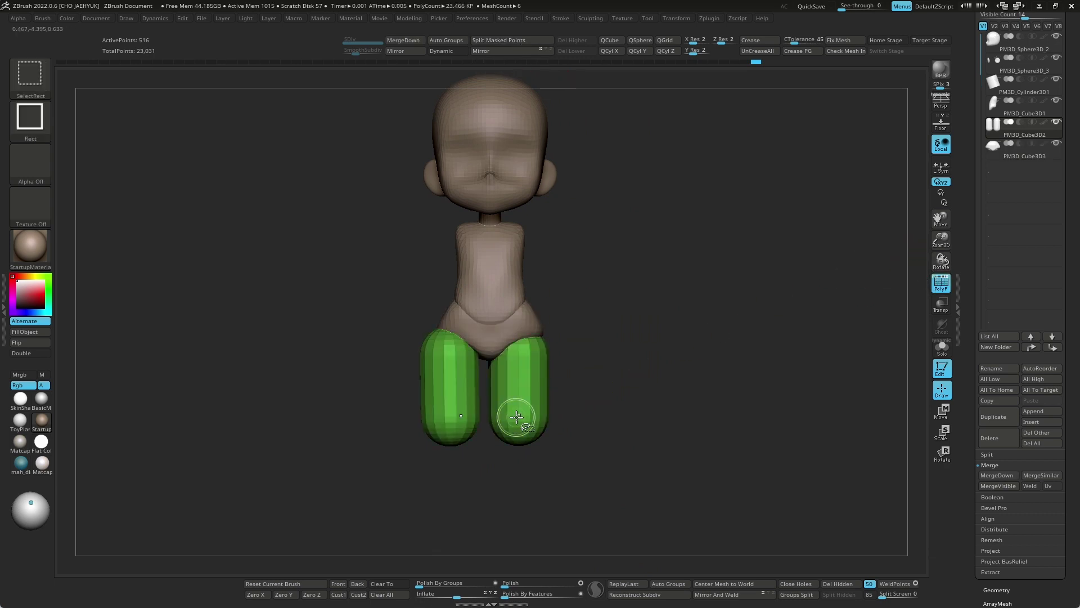
{"action": "left_click", "coordinate": [535, 425], "text": "ctrl+shift"}
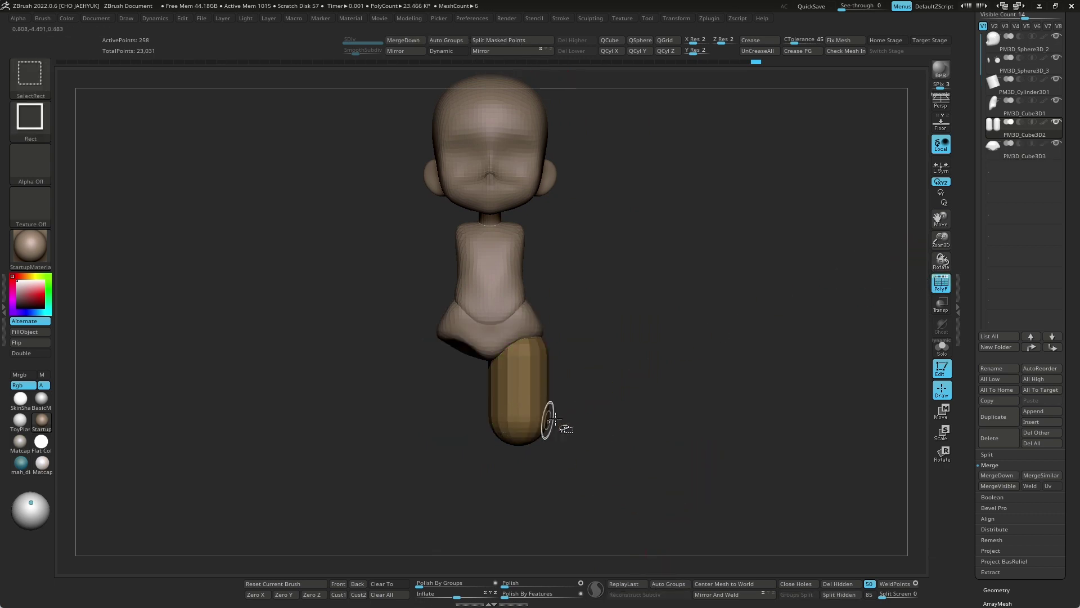
{"action": "left_click", "coordinate": [838, 583]}
{"action": "left_click", "coordinate": [942, 288]}
{"action": "left_click", "coordinate": [938, 284]}
{"action": "scroll", "coordinate": [693, 355], "scroll_direction": "up", "scroll_amount": 2}
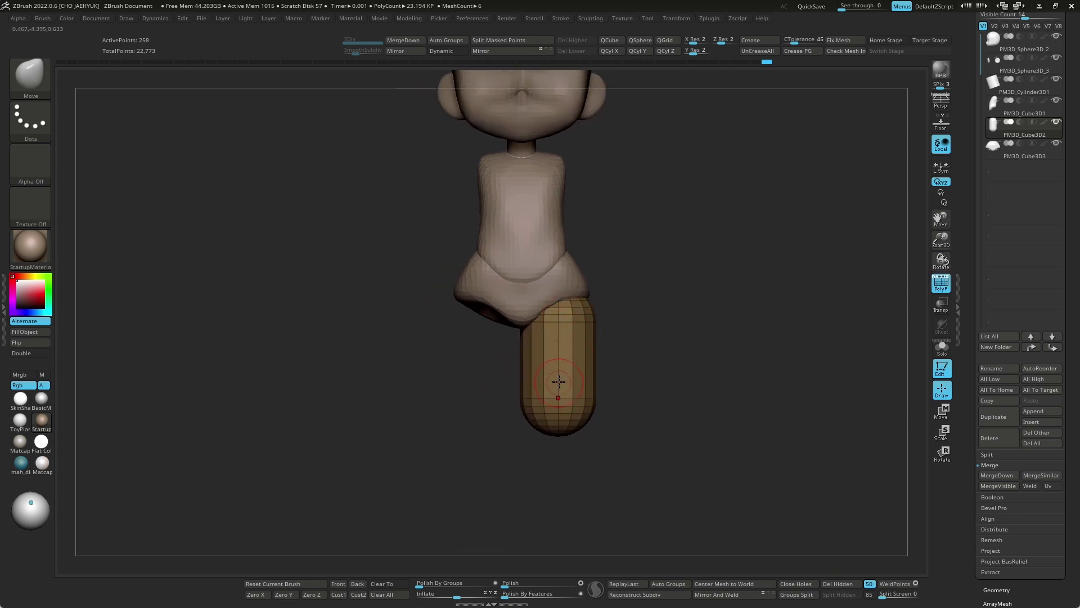
- Stretch the remaining leg longer, taper it downward and bulge its upper outer side
{"action": "key", "text": "w"}
{"action": "mouse_move", "coordinate": [564, 408]}
{"action": "left_mouse_down"}
{"action": "mouse_move", "coordinate": [704, 425]}
{"action": "mouse_move", "coordinate": [686, 411]}
{"action": "left_mouse_up"}
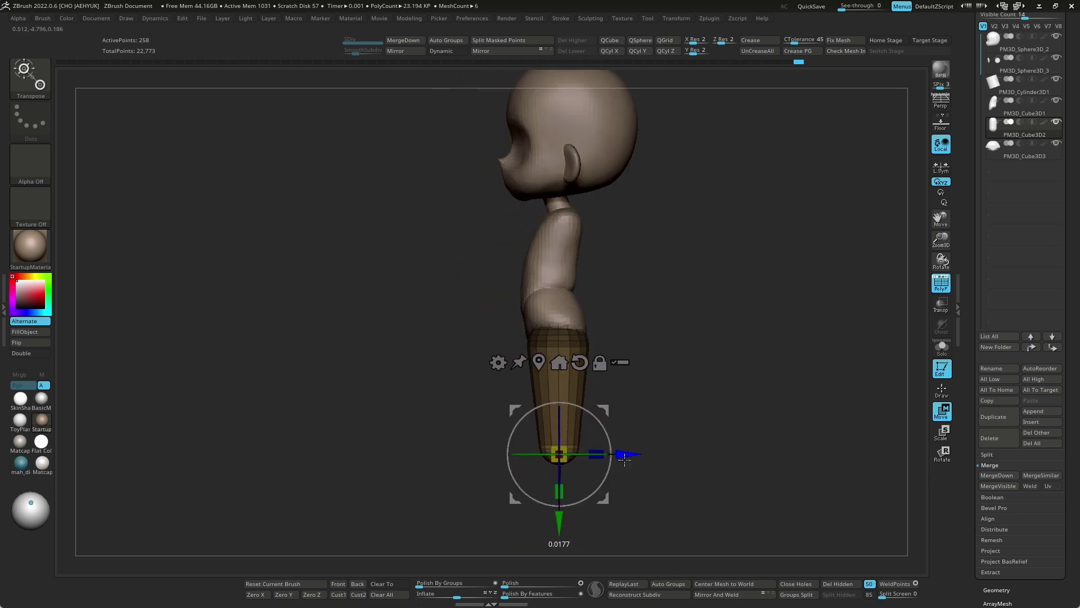
{"action": "key", "text": "q"}
{"action": "left_click_drag", "start_coordinate": [630, 360], "coordinate": [690, 352]}
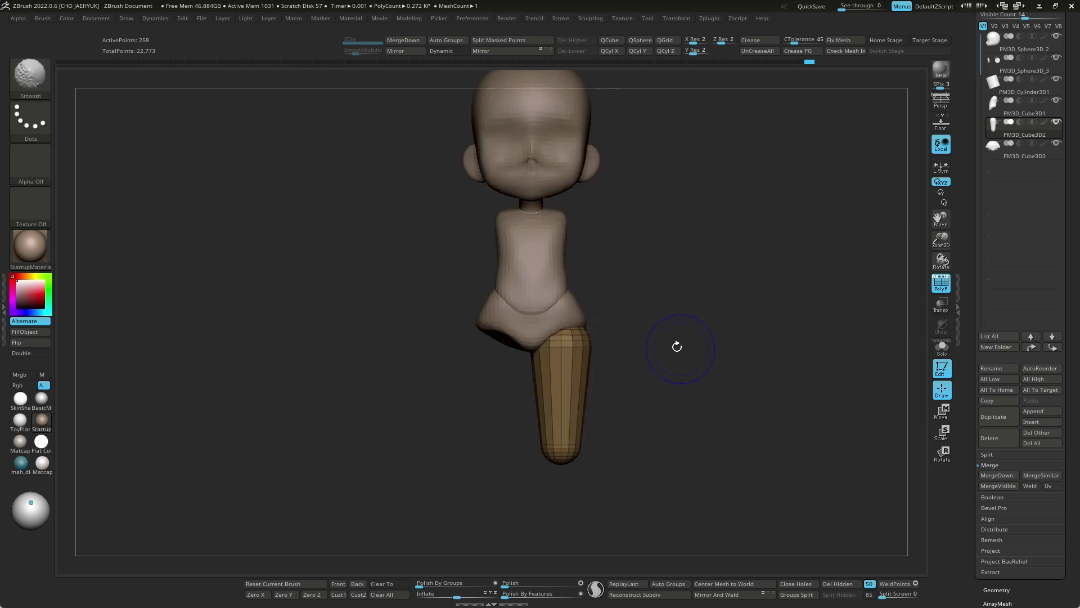
{"action": "left_click_drag", "start_coordinate": [590, 360], "coordinate": [603, 359]}
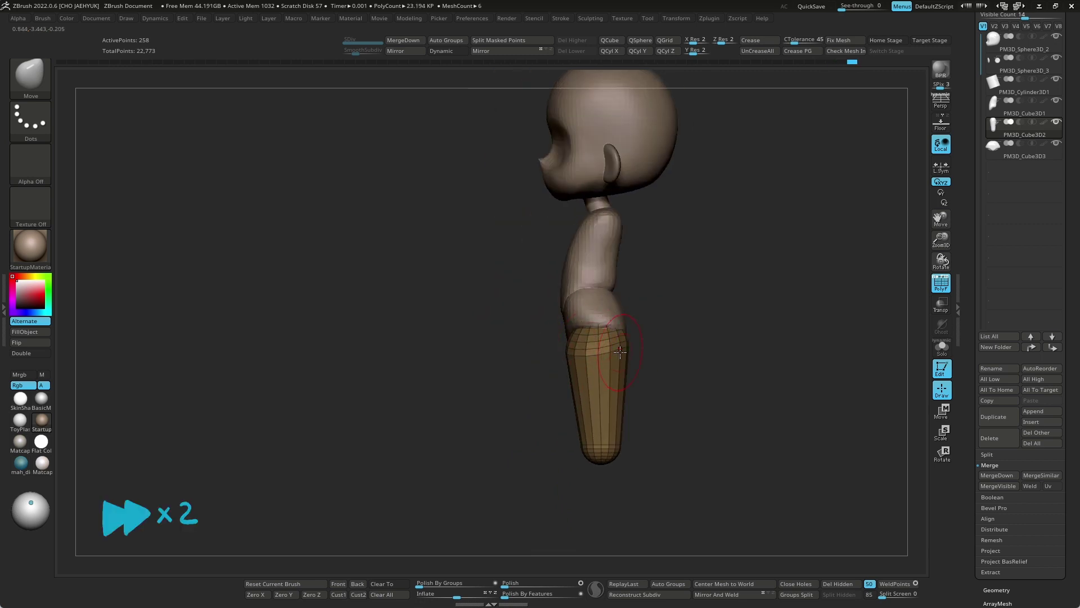
{"action": "left_click_drag", "start_coordinate": [627, 351], "coordinate": [631, 350]}
- Reshape the pants' right edge, then reselect the leg and step through undo history
{"action": "left_click", "coordinate": [599, 308], "text": "alt"}
{"action": "mouse_move", "coordinate": [597, 307]}
{"action": "left_mouse_down"}
{"action": "mouse_move", "coordinate": [600, 337]}
{"action": "mouse_move", "coordinate": [585, 345]}
{"action": "mouse_move", "coordinate": [598, 306]}
{"action": "left_mouse_up"}
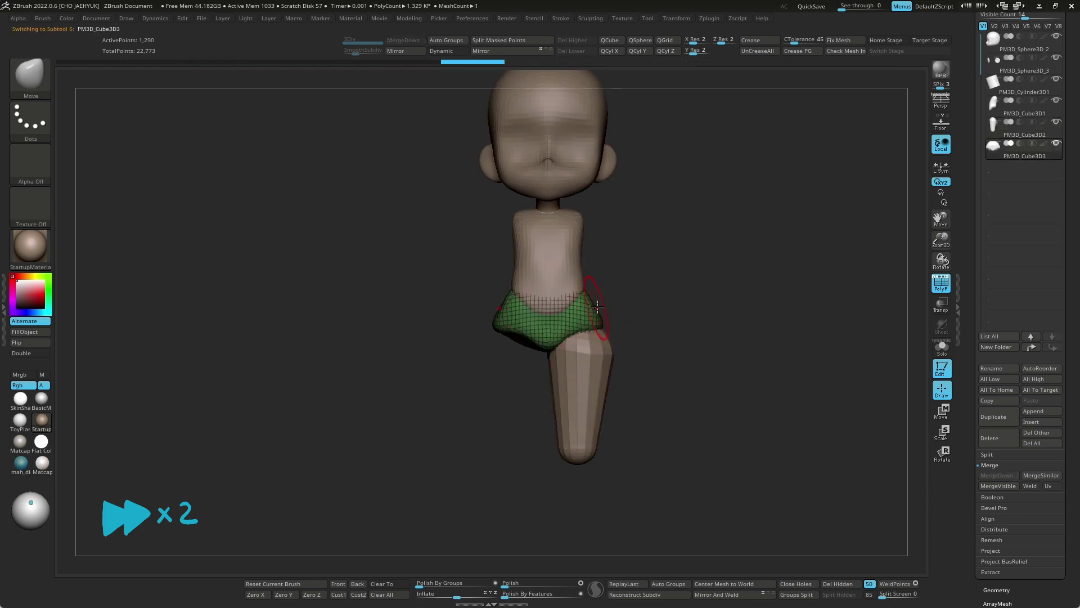
{"action": "left_click", "coordinate": [597, 352], "text": "alt"}
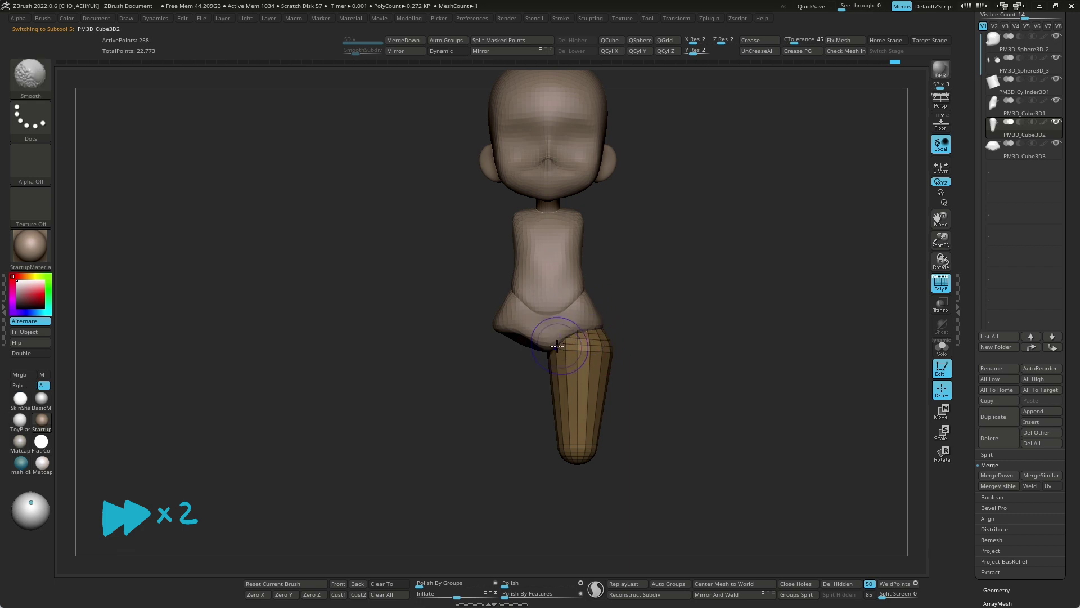
{"action": "key", "text": "ctrl+z"}
{"action": "key", "text": "ctrl+z"}
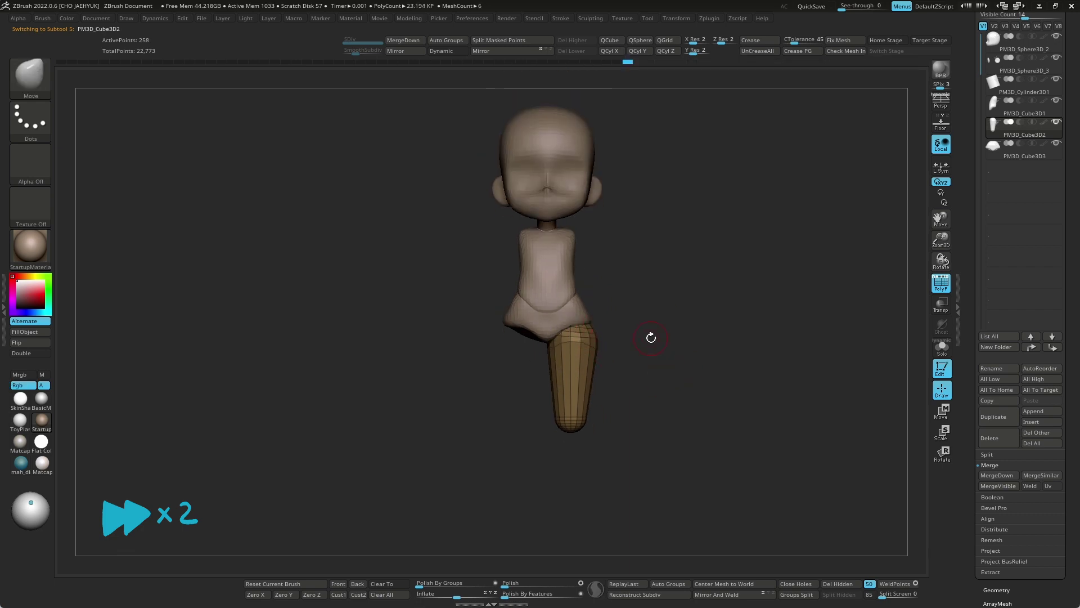
{"action": "key", "text": "ctrl+shift+z"}
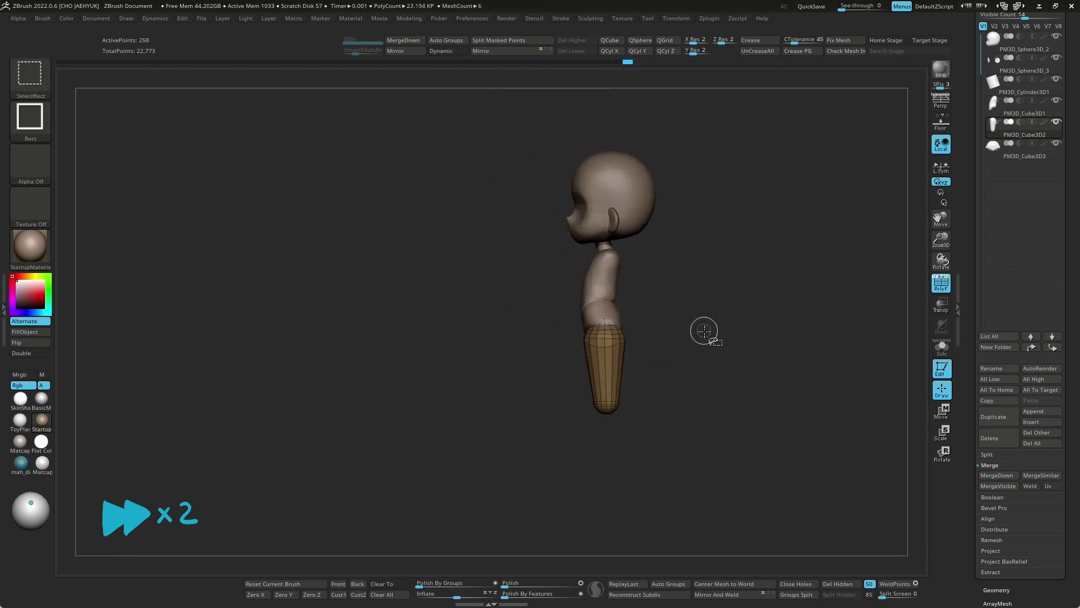
{"action": "key", "text": "ctrl+shift+z"}
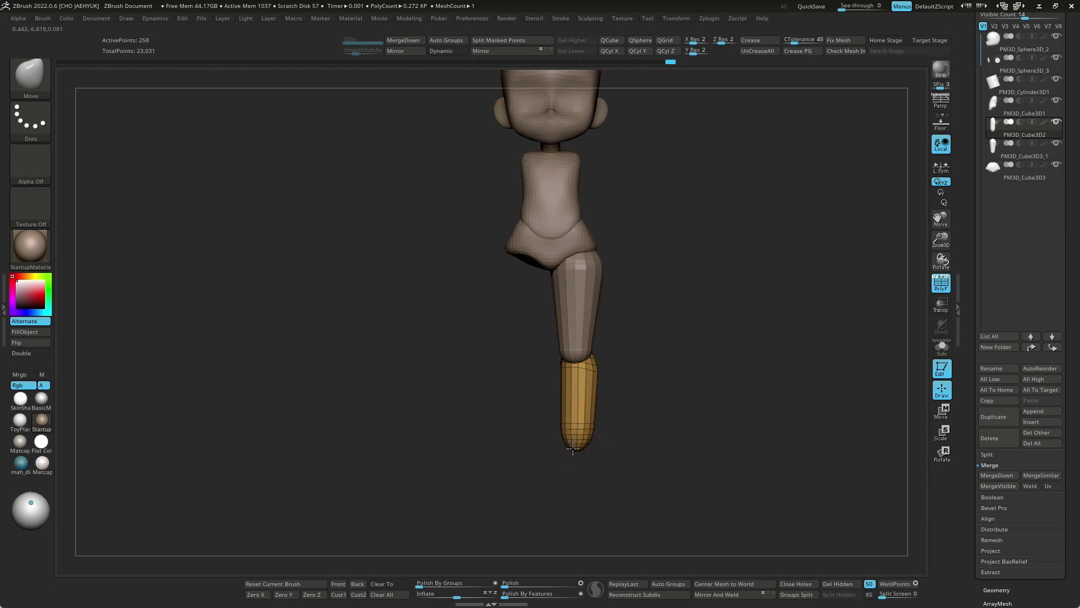
{"action": "key", "text": "ctrl+shift+z"}
{"action": "key", "text": "ctrl+shift+z"}
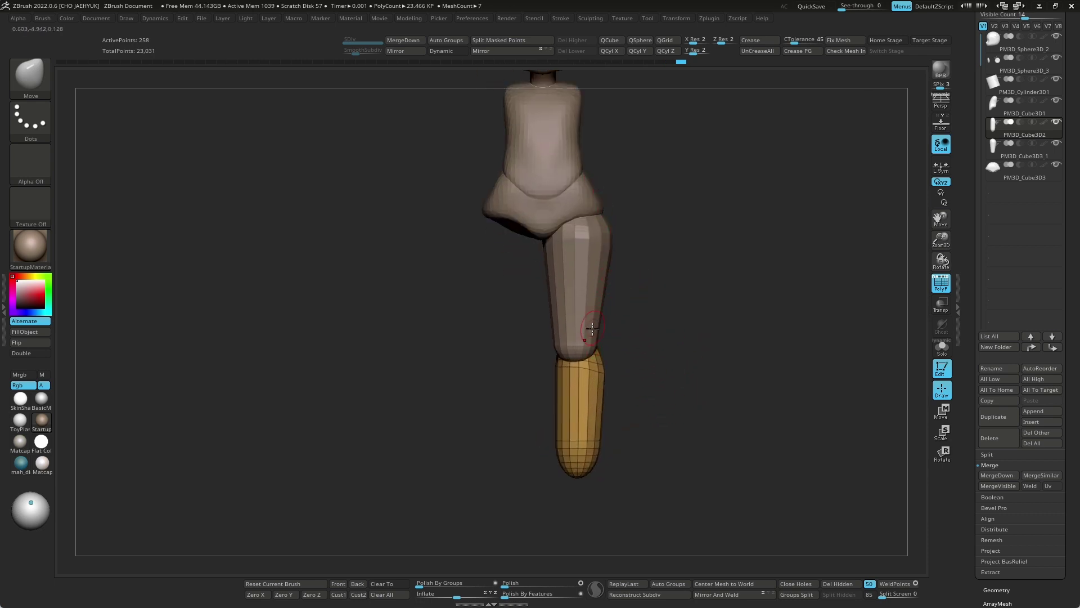
{"action": "left_click_drag", "start_coordinate": [699, 388], "coordinate": [582, 334]}
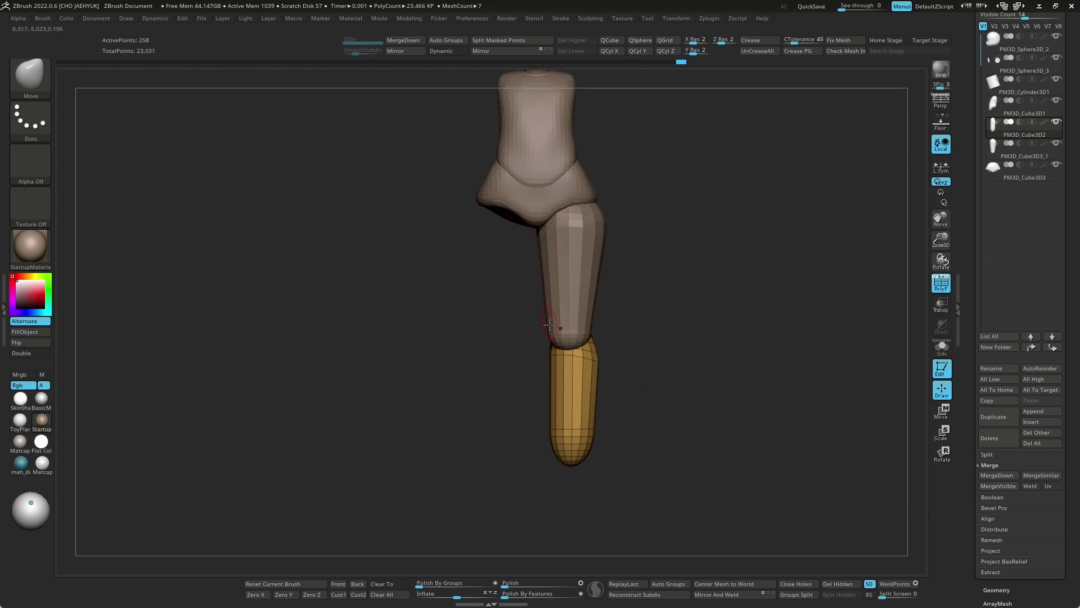
{"action": "left_click", "coordinate": [547, 342], "text": "alt"}
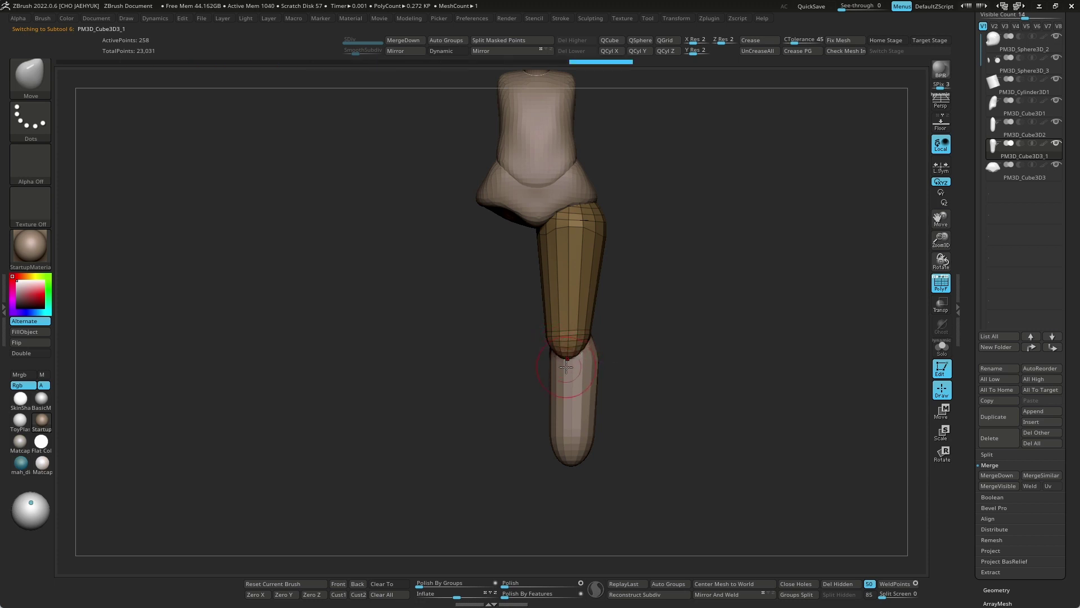
{"action": "right_click_drag", "start_coordinate": [570, 344], "coordinate": [639, 334]}
{"action": "left_click", "coordinate": [600, 370], "text": "alt"}
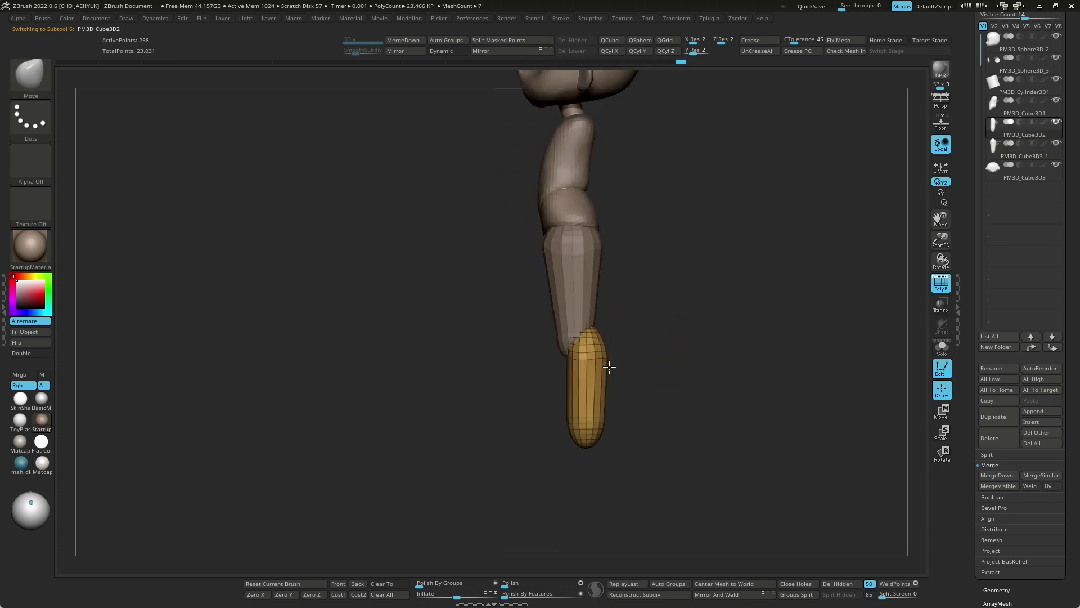
{"action": "key", "text": "s"}
{"action": "left_click_drag", "start_coordinate": [572, 384], "coordinate": [582, 384]}
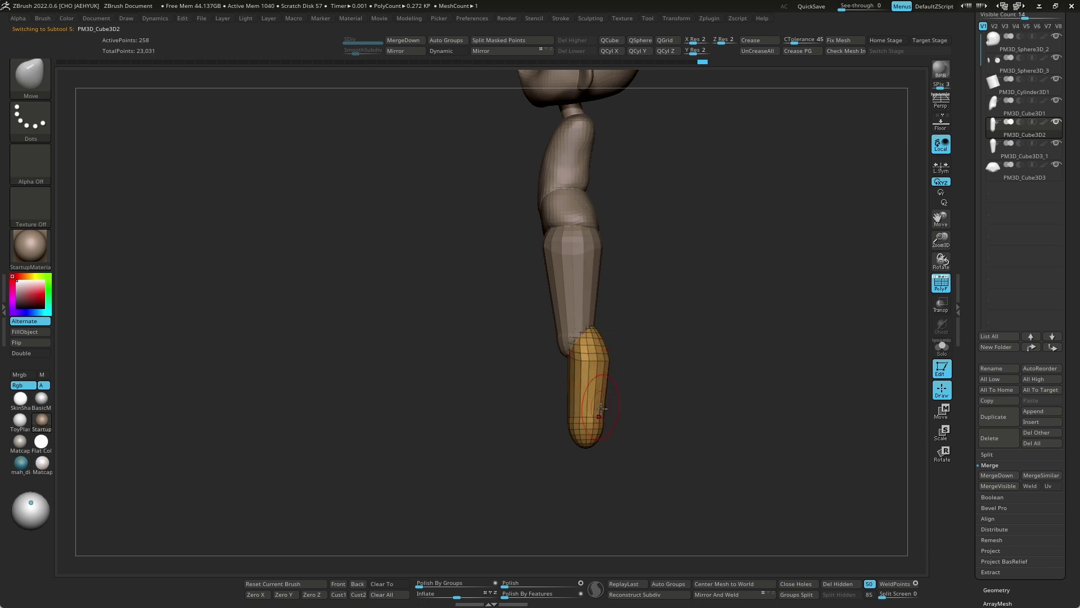
- Mask the lower-leg tip, pull it forward into a foot and DynaMesh it
{"action": "right_click_drag", "start_coordinate": [613, 463], "coordinate": [543, 478], "text": "ctrl"}
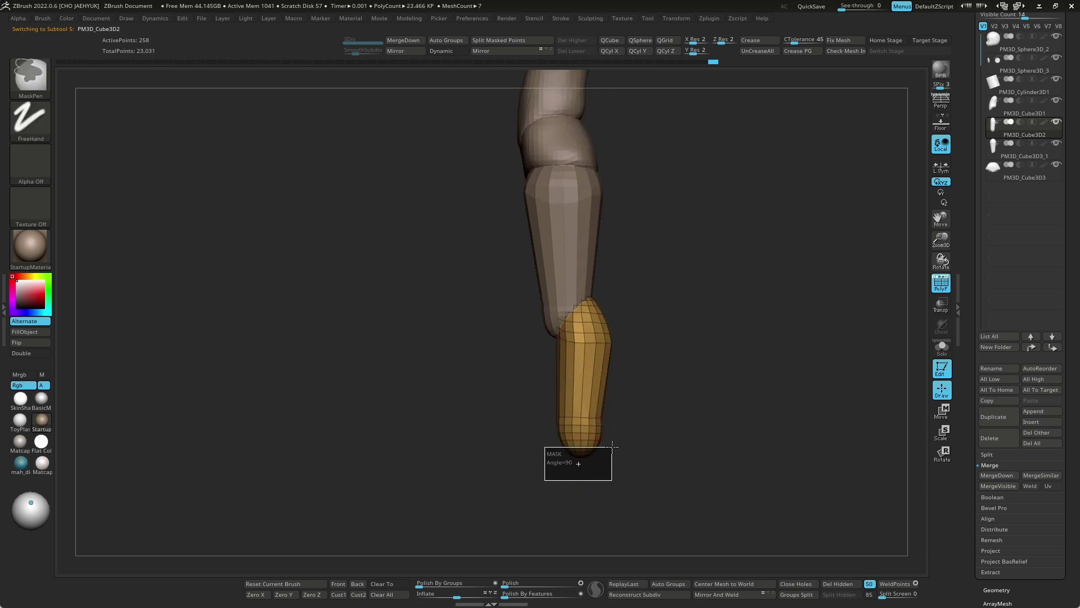
{"action": "key", "text": "w"}
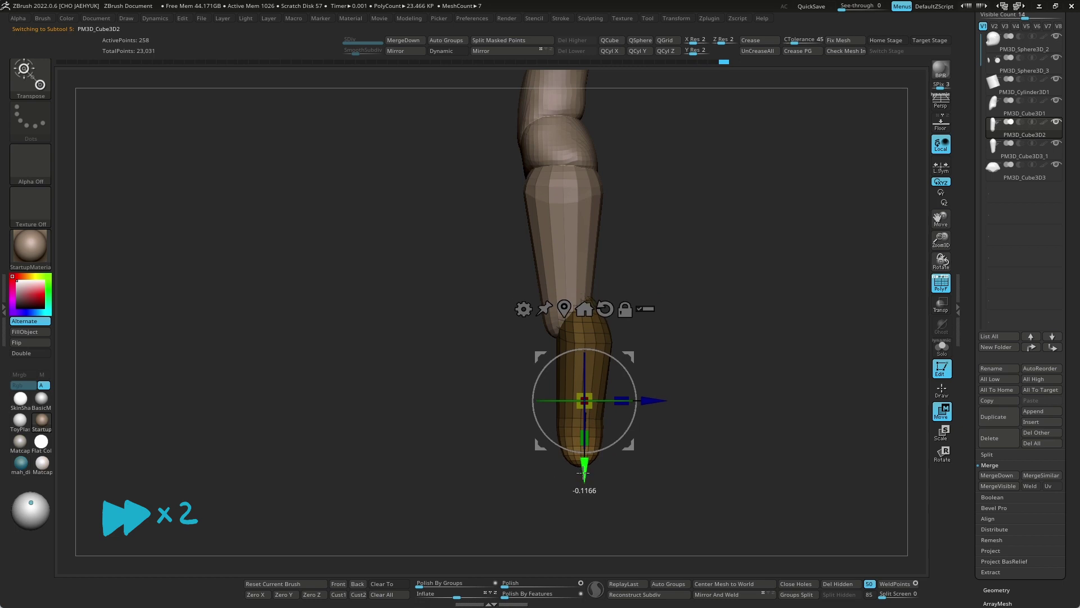
{"action": "key", "text": "q"}
{"action": "key", "text": "w"}
{"action": "left_click_drag", "start_coordinate": [568, 445], "coordinate": [537, 444], "text": "ctrl"}
{"action": "key", "text": "q"}
{"action": "mouse_move", "coordinate": [700, 471]}
{"action": "left_mouse_down"}
{"action": "mouse_move", "coordinate": [618, 375]}
{"action": "mouse_move", "coordinate": [600, 390]}
{"action": "left_mouse_up"}
- Smooth the lower leg and give the foot a flat sole with a Flatten deformer
{"action": "key", "text": "alt+Down"}
{"action": "key", "text": "alt+Up"}
{"action": "left_click_drag", "start_coordinate": [584, 434], "coordinate": [571, 431], "text": "shift"}
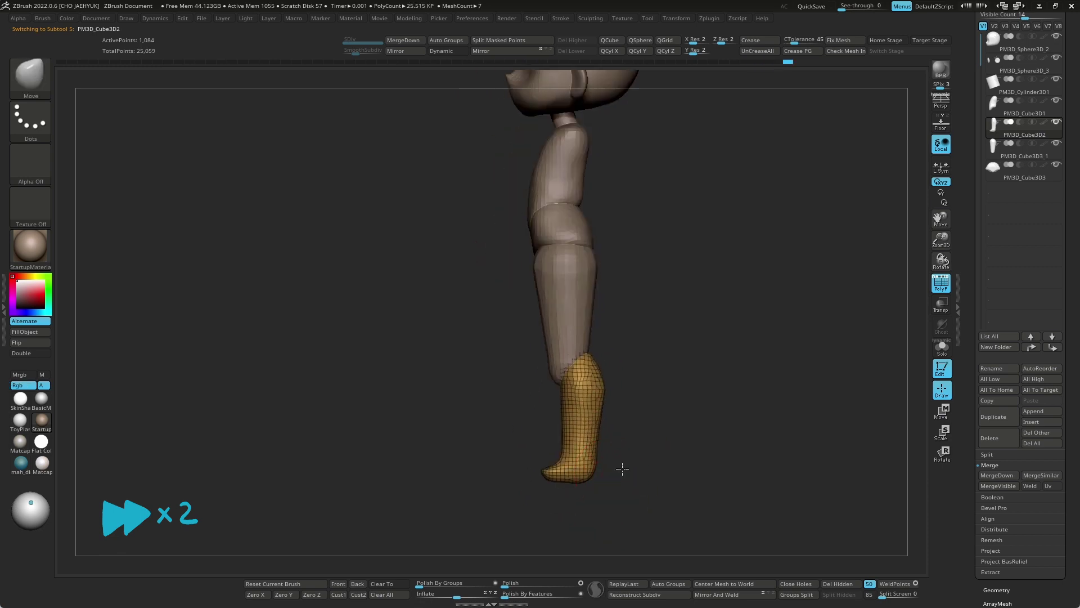
{"action": "key", "text": "w"}
{"action": "left_click", "coordinate": [528, 280]}
{"action": "left_click", "coordinate": [562, 315]}
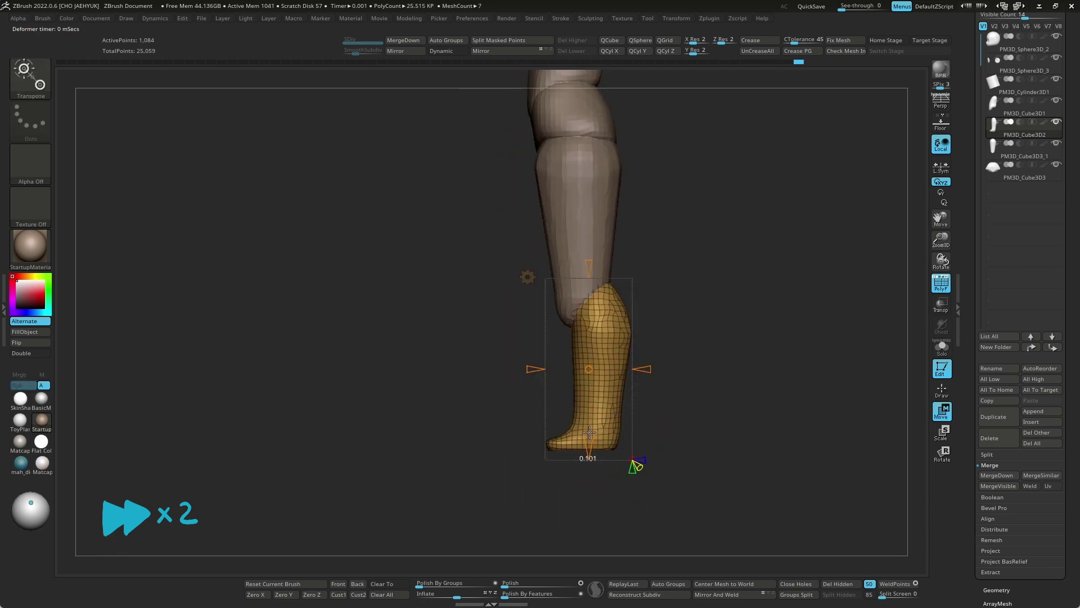
{"action": "key", "text": "q"}
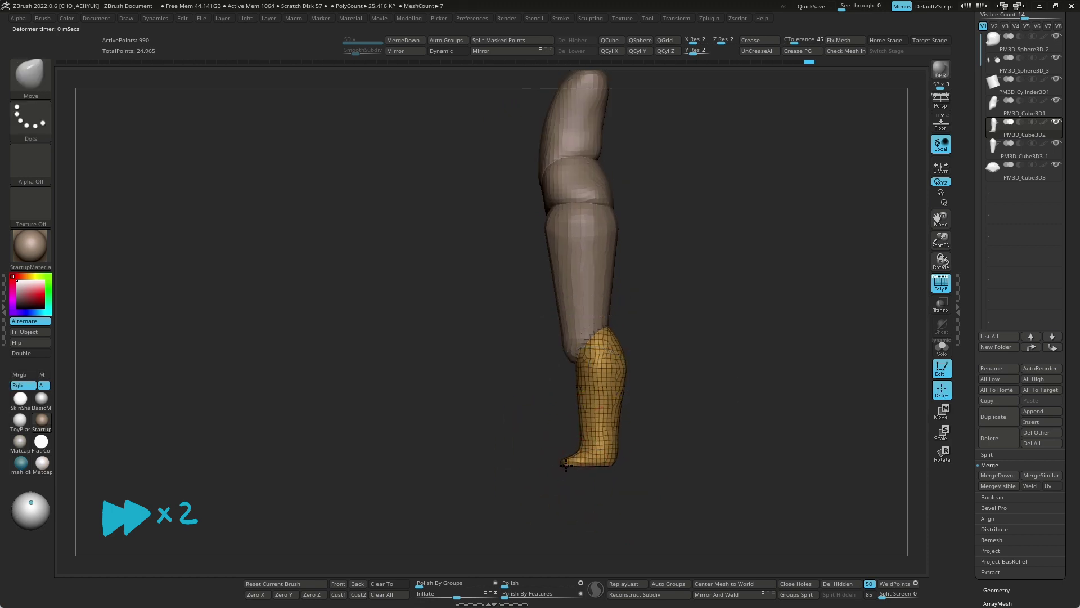
- Inspect the foot's underside, then mask the foot and adjust it with the gizmo
{"action": "mouse_move", "coordinate": [779, 397]}
{"action": "left_mouse_down"}
{"action": "mouse_move", "coordinate": [622, 431]}
{"action": "mouse_move", "coordinate": [624, 472]}
{"action": "left_mouse_up"}
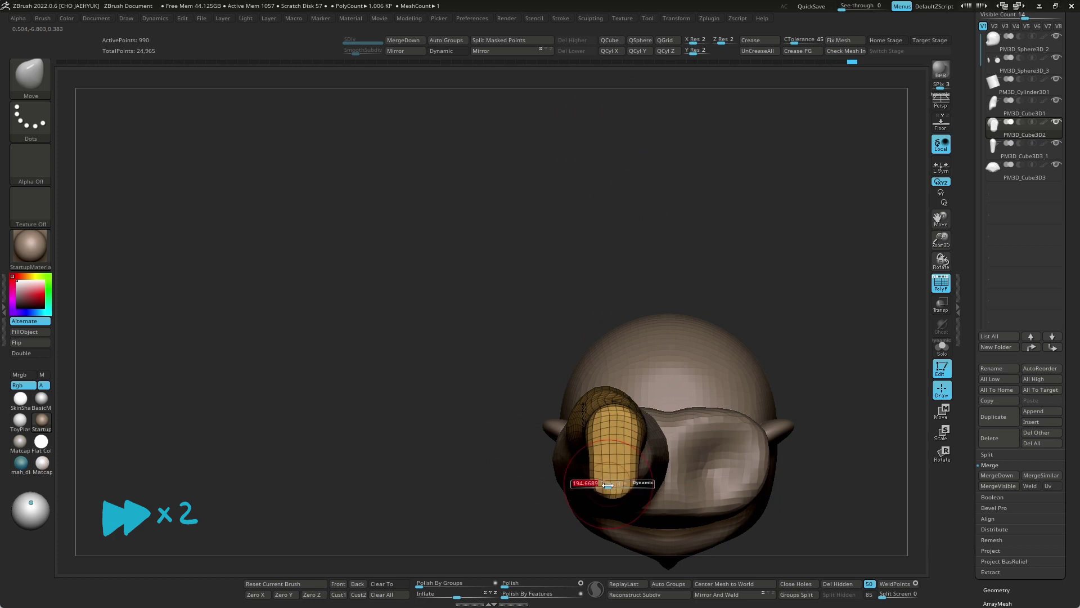
{"action": "right_click_drag", "start_coordinate": [624, 472], "coordinate": [816, 423]}
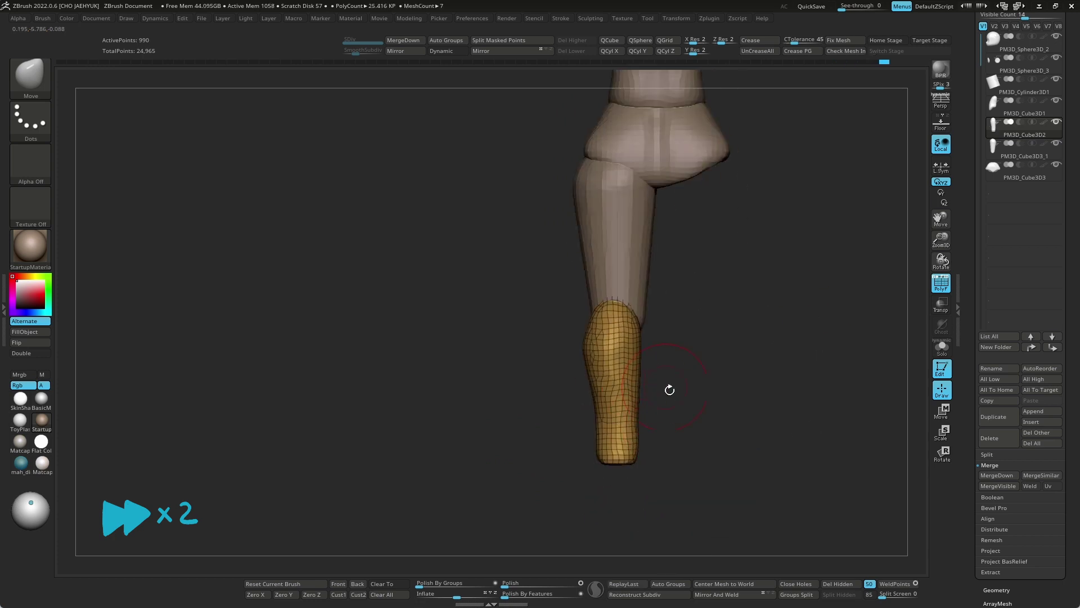
{"action": "right_click_drag", "start_coordinate": [647, 376], "coordinate": [641, 383]}
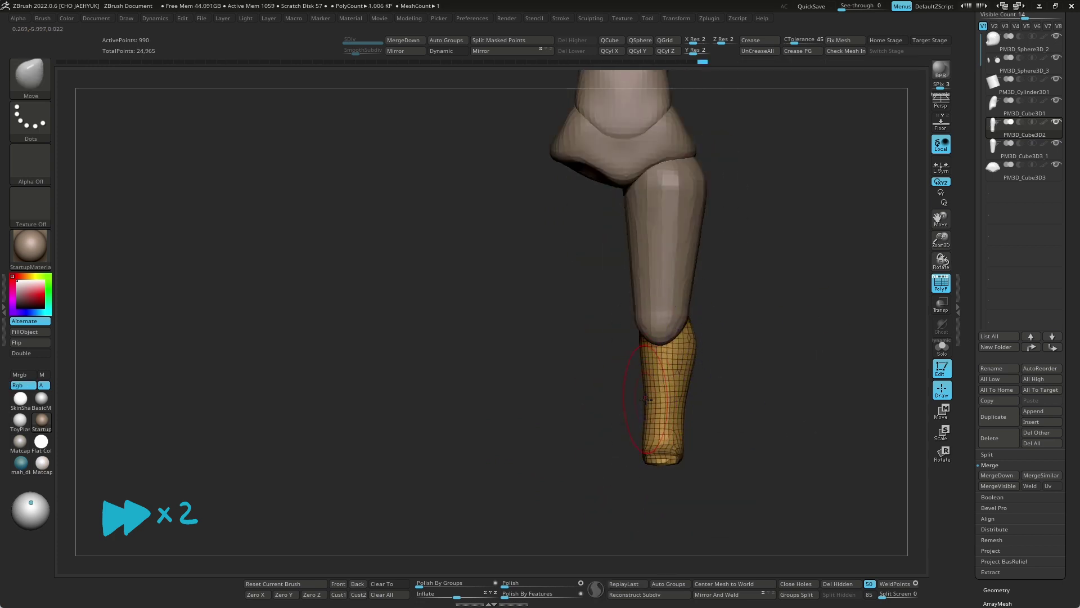
{"action": "right_click_drag", "start_coordinate": [752, 429], "coordinate": [757, 430], "text": "shift"}
{"action": "left_click", "coordinate": [675, 303], "text": "alt"}
{"action": "right_click_drag", "start_coordinate": [693, 437], "coordinate": [681, 411]}
{"action": "left_click", "coordinate": [681, 410], "text": "alt"}
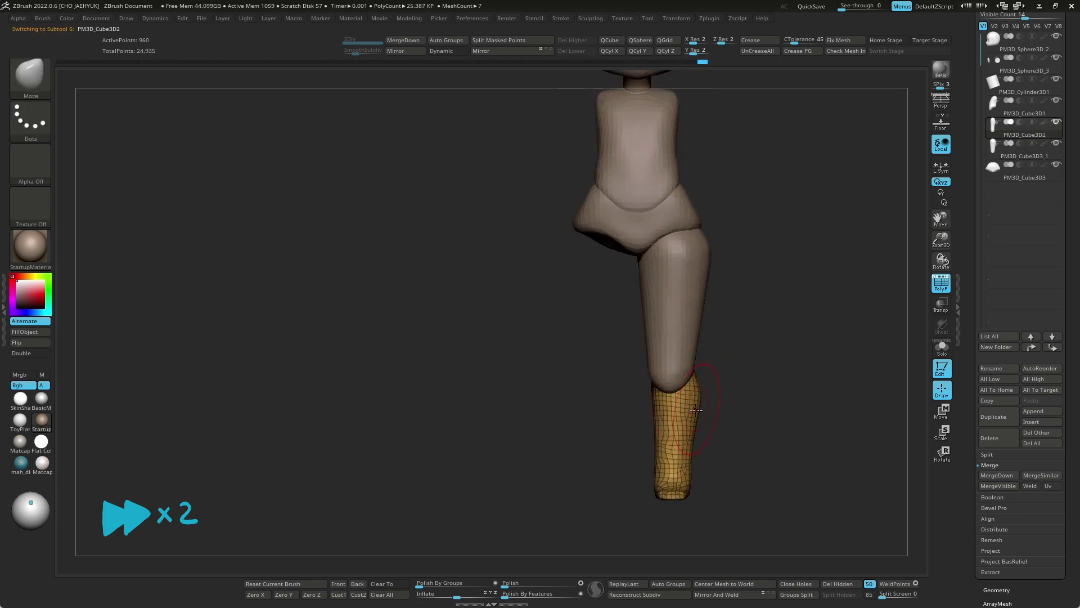
{"action": "mouse_move", "coordinate": [778, 449]}
{"action": "right_mouse_down"}
{"action": "mouse_move", "coordinate": [779, 410]}
{"action": "mouse_move", "coordinate": [754, 429]}
{"action": "right_mouse_up"}
{"action": "left_click_drag", "start_coordinate": [591, 490], "coordinate": [743, 459], "text": "ctrl"}
{"action": "key", "text": "w"}
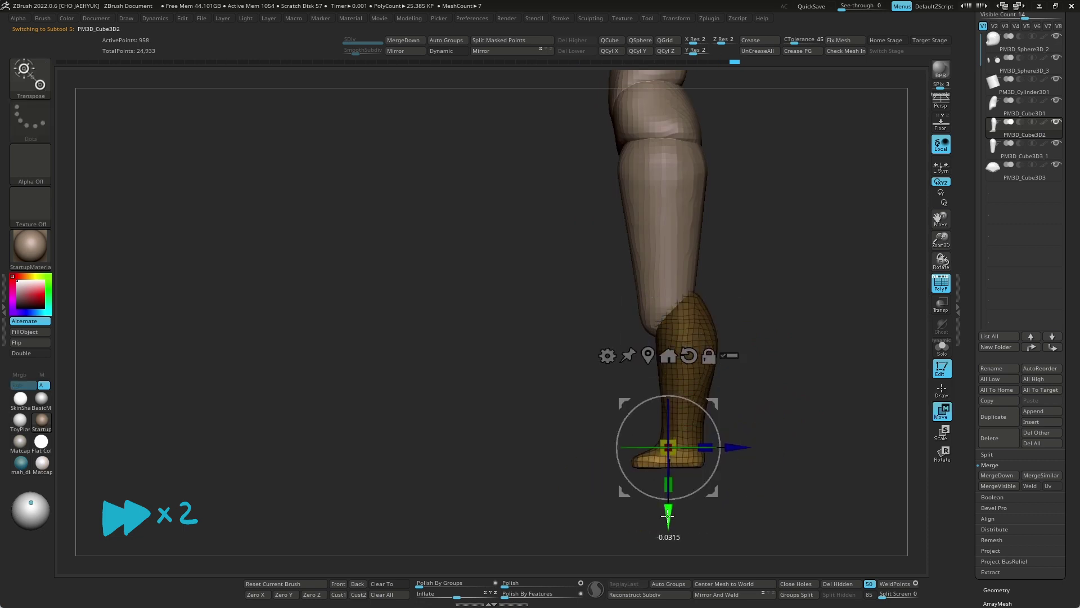
{"action": "key", "text": "q"}
- Smooth the thigh's surface, then reselect the lower leg part
{"action": "right_click_drag", "start_coordinate": [809, 386], "coordinate": [706, 381]}
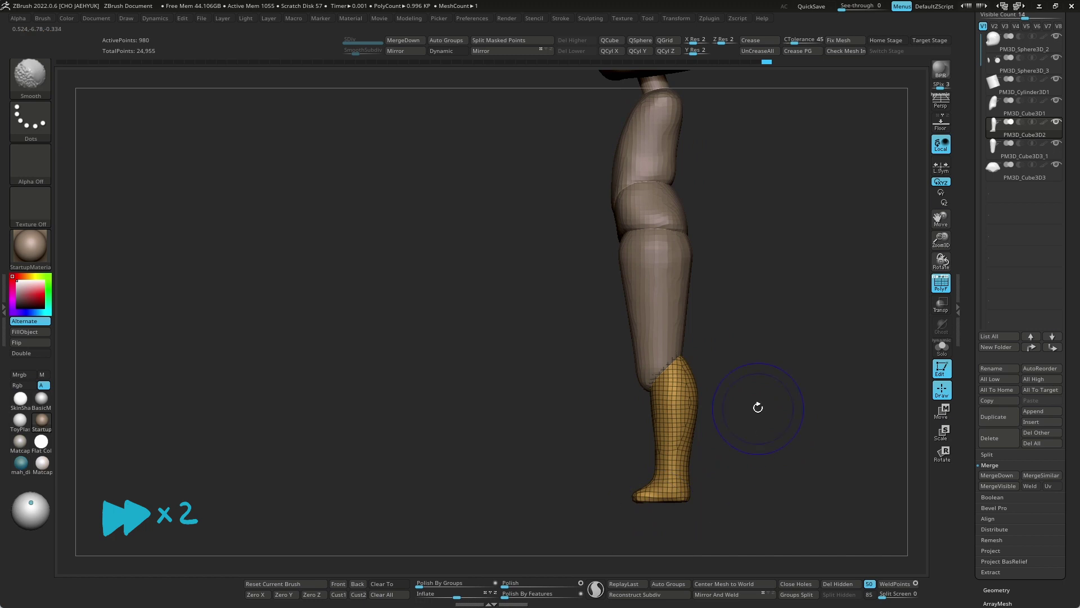
{"action": "left_click", "coordinate": [639, 373], "text": "alt"}
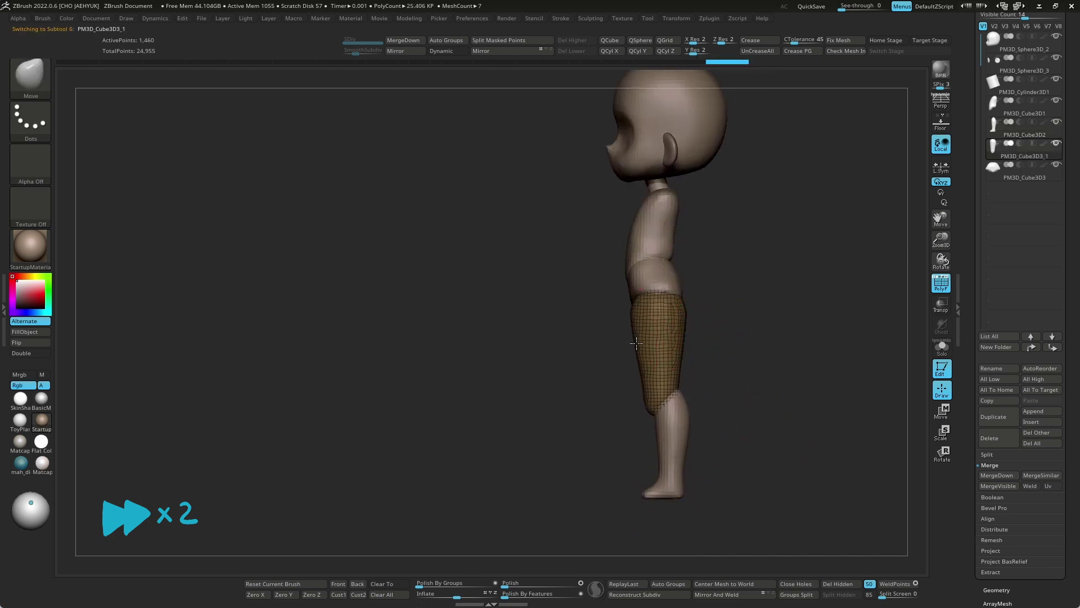
{"action": "left_click_drag", "start_coordinate": [635, 337], "coordinate": [644, 367], "text": "shift"}
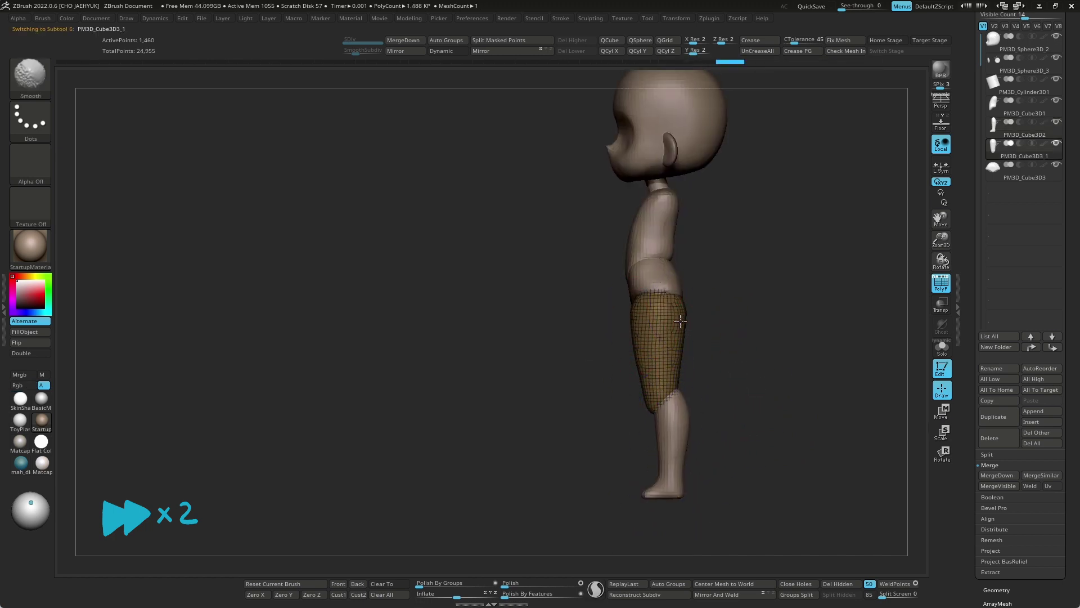
{"action": "right_click_drag", "start_coordinate": [648, 386], "coordinate": [641, 392], "text": "shift"}
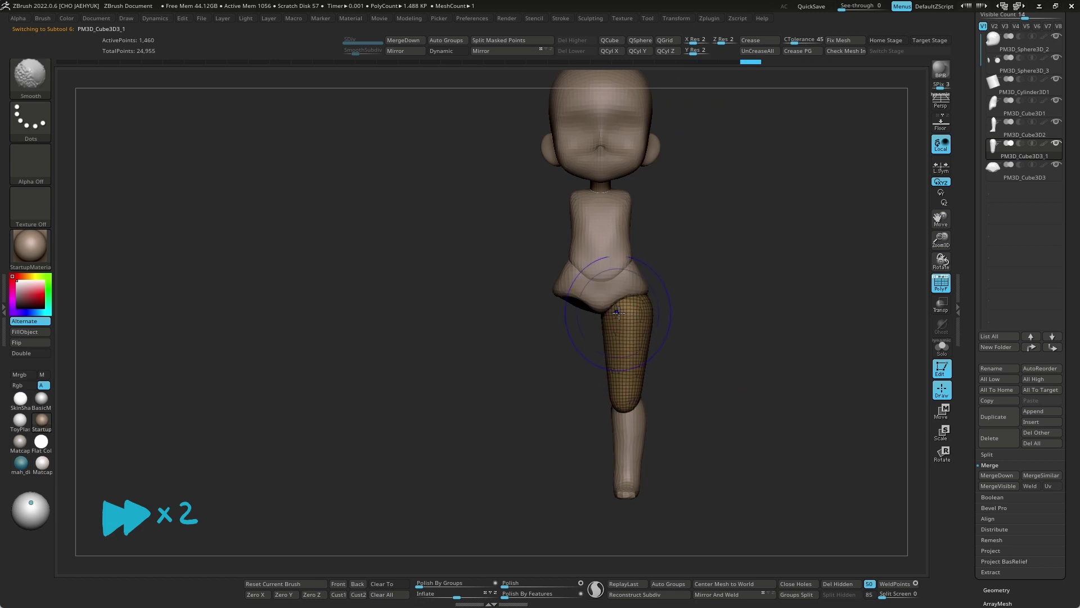
{"action": "left_click", "coordinate": [641, 393], "text": "alt"}
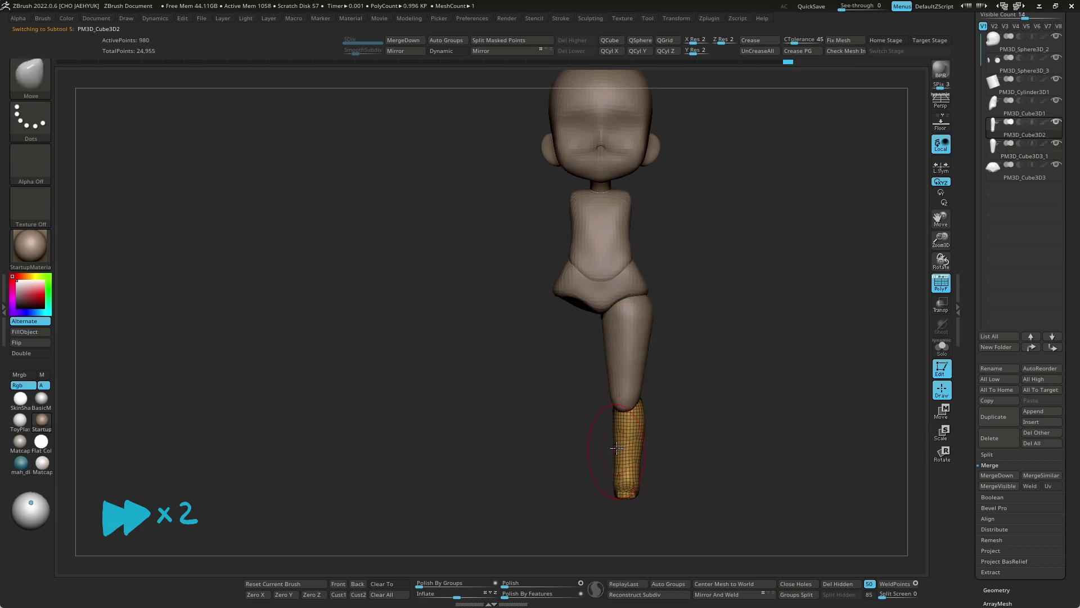
{"action": "left_click_drag", "start_coordinate": [729, 389], "coordinate": [721, 337]}
- MergeDown the lower leg into the thigh, hide the wireframe and frame the figure
{"action": "left_click", "coordinate": [403, 40]}
{"action": "key", "text": "Return"}
{"action": "right_click_drag", "start_coordinate": [666, 247], "coordinate": [662, 254], "text": "shift"}
{"action": "key", "text": "shift+f"}
{"action": "key", "text": "f"}
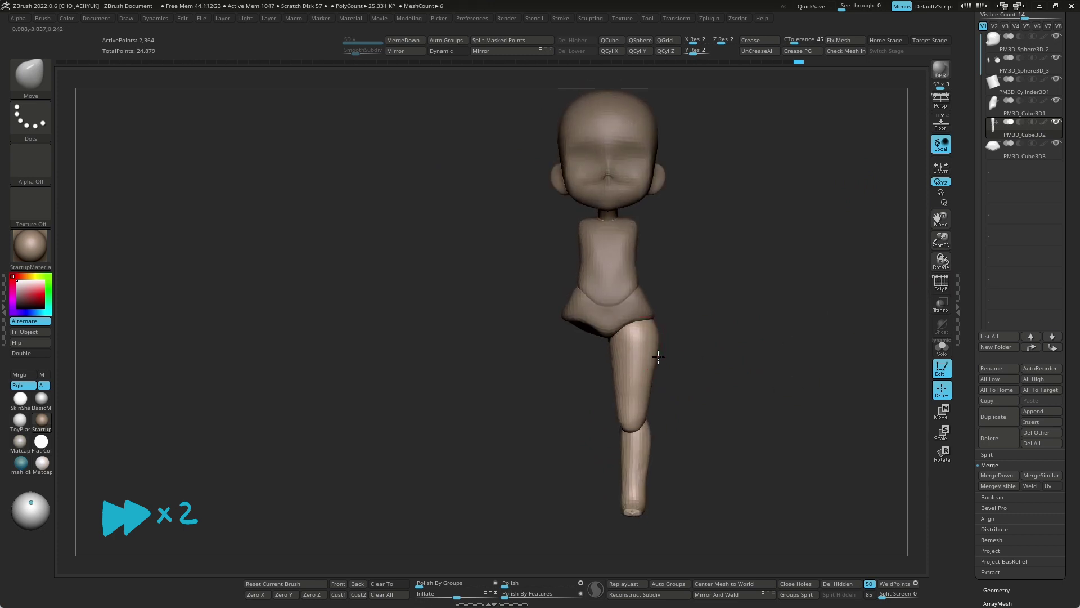
- Mirror And Weld the merged leg across X, refining it with Move Topological and Smooth
{"action": "left_click", "coordinate": [658, 356], "text": "alt"}
{"action": "right_click_drag", "start_coordinate": [658, 356], "coordinate": [604, 386], "text": "shift"}
{"action": "key", "text": "b"}
{"action": "key", "text": "m"}
{"action": "key", "text": "t"}
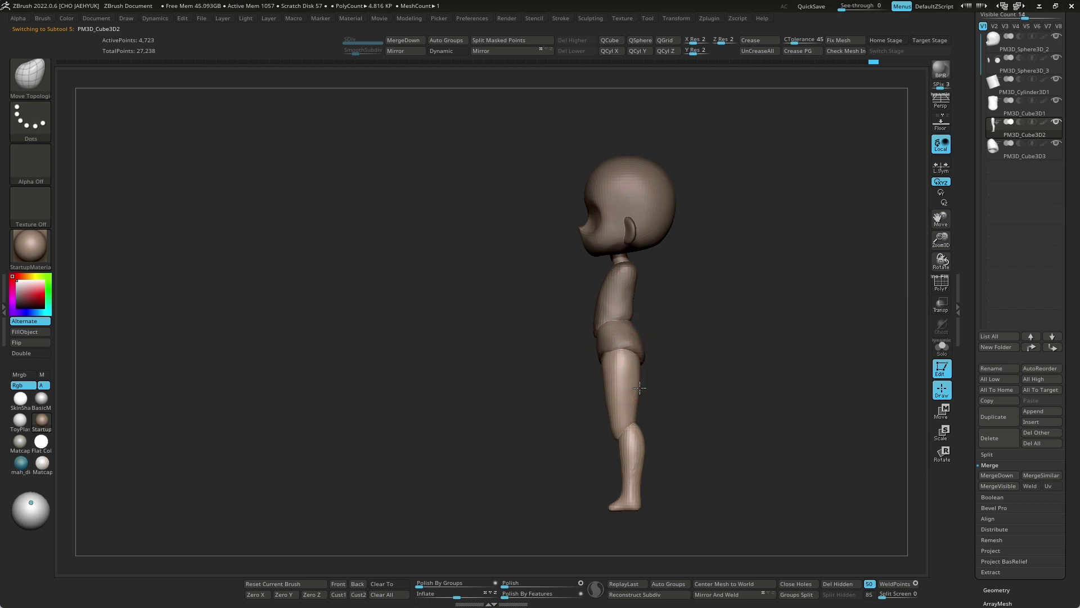
{"action": "key", "text": "shift"}
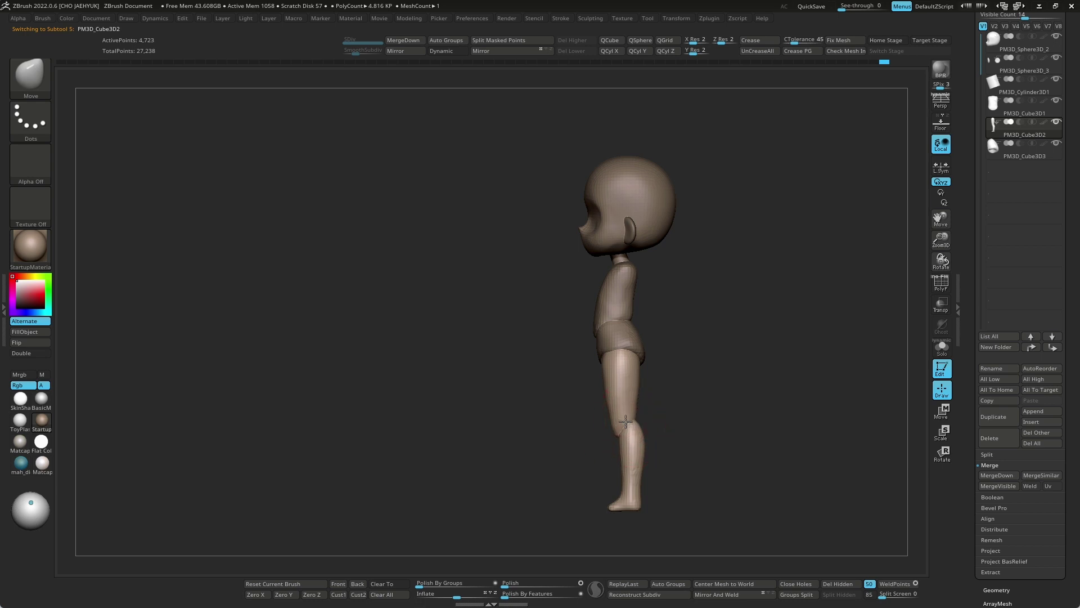
{"action": "mouse_move", "coordinate": [653, 419]}
{"action": "left_mouse_down"}
{"action": "mouse_move", "coordinate": [724, 405]}
{"action": "mouse_move", "coordinate": [718, 398]}
{"action": "mouse_move", "coordinate": [724, 410]}
{"action": "mouse_move", "coordinate": [729, 395]}
{"action": "left_mouse_up"}
- Insert a sphere and move it down onto the shoulder as a ball joint
{"action": "left_click", "coordinate": [1029, 423]}
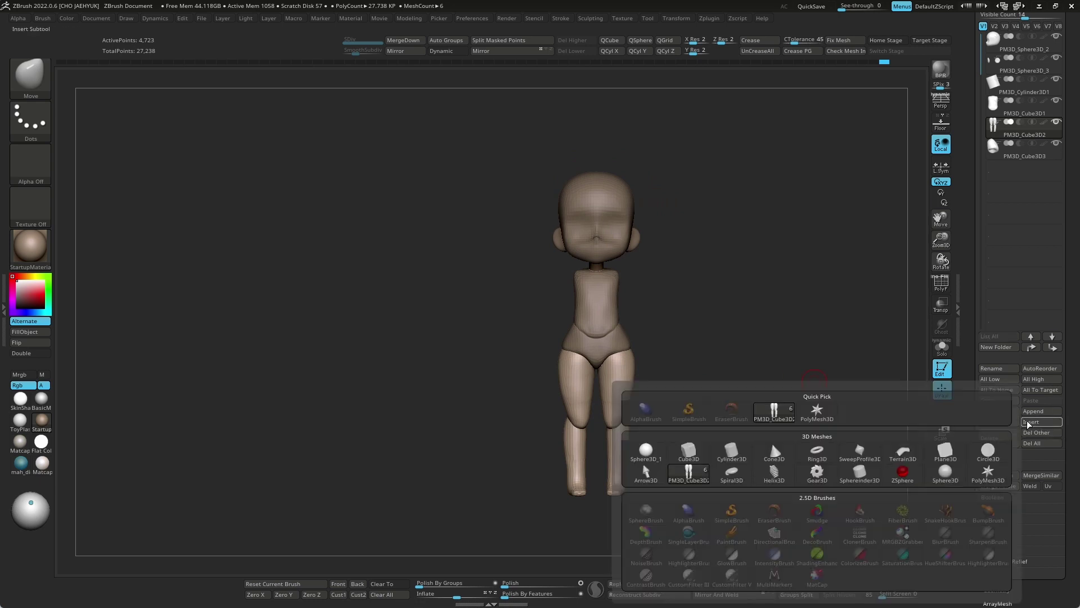
{"action": "left_click", "coordinate": [647, 452]}
{"action": "left_click_drag", "start_coordinate": [596, 218], "coordinate": [627, 306]}
{"action": "scroll", "coordinate": [743, 304], "scroll_direction": "up", "scroll_amount": 3}
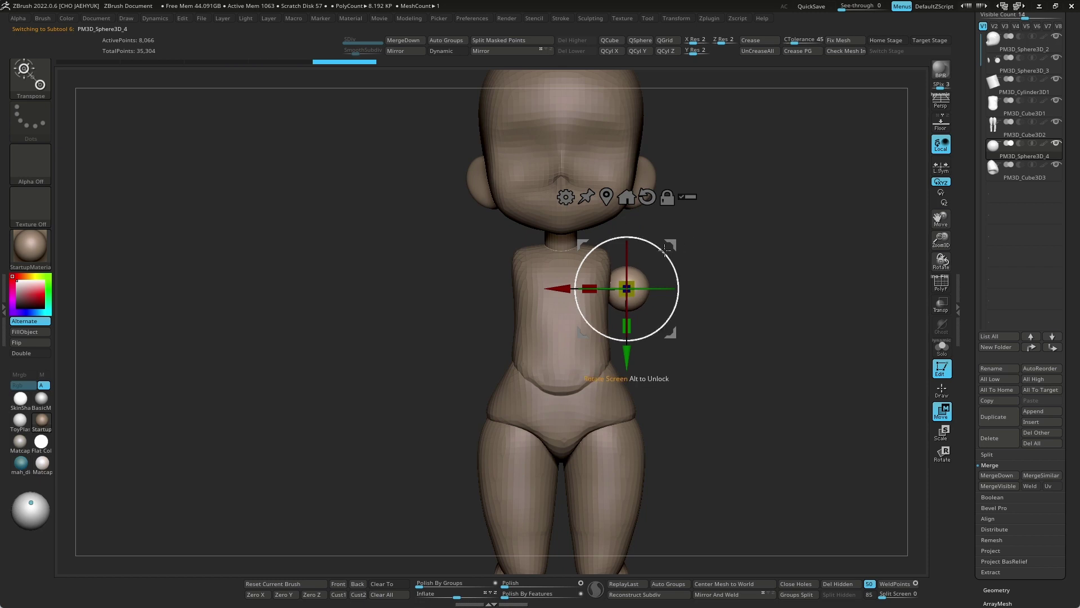
{"action": "right_click_drag", "start_coordinate": [642, 271], "coordinate": [624, 270]}
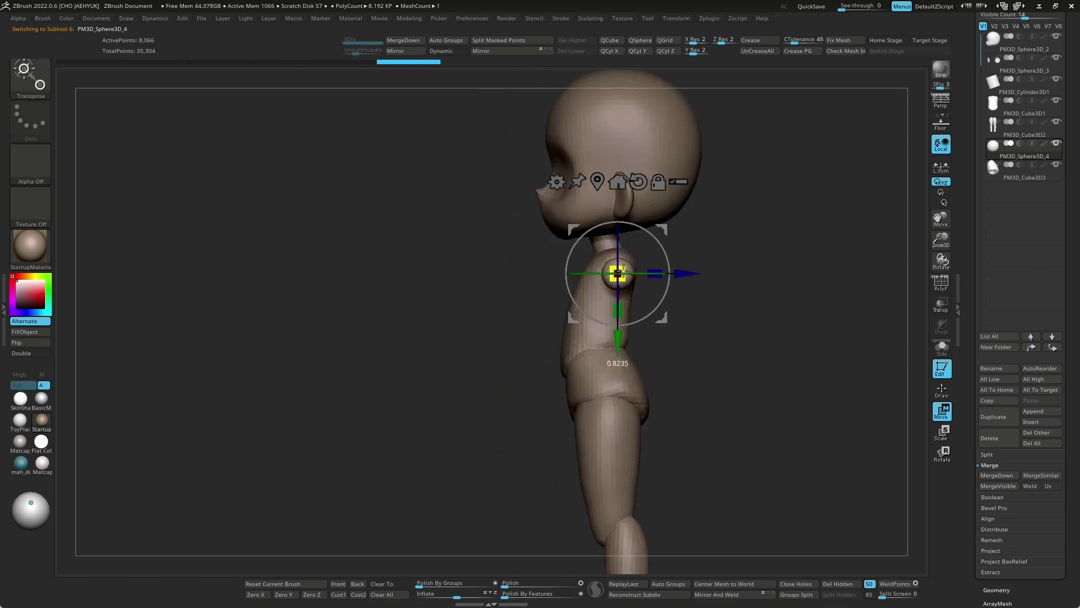
{"action": "right_click_drag", "start_coordinate": [659, 225], "coordinate": [661, 226], "text": "shift"}
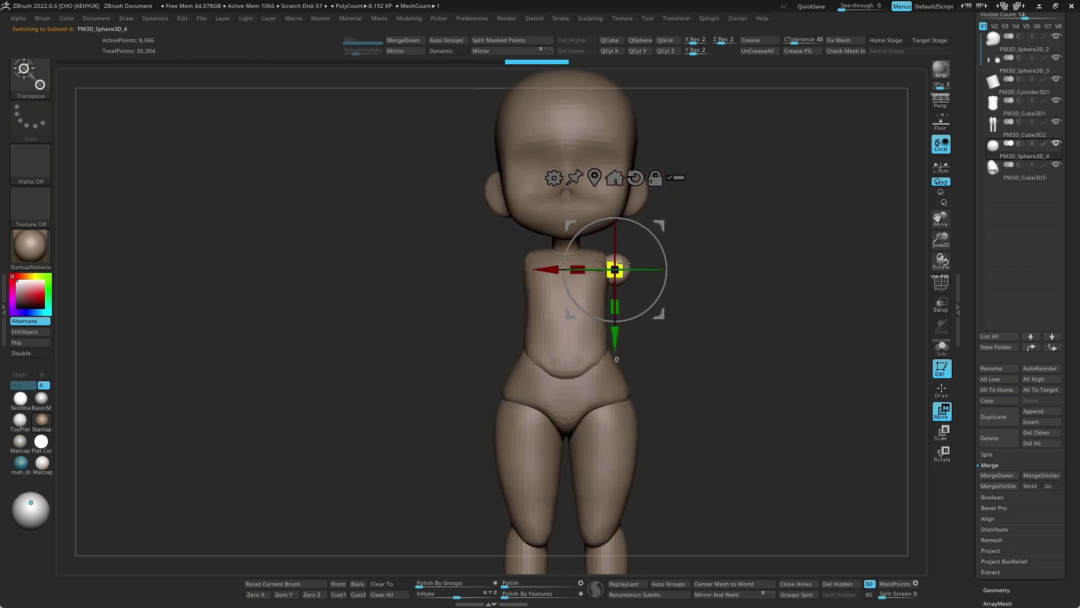
{"action": "right_click_drag", "start_coordinate": [754, 315], "coordinate": [752, 253], "text": "alt"}
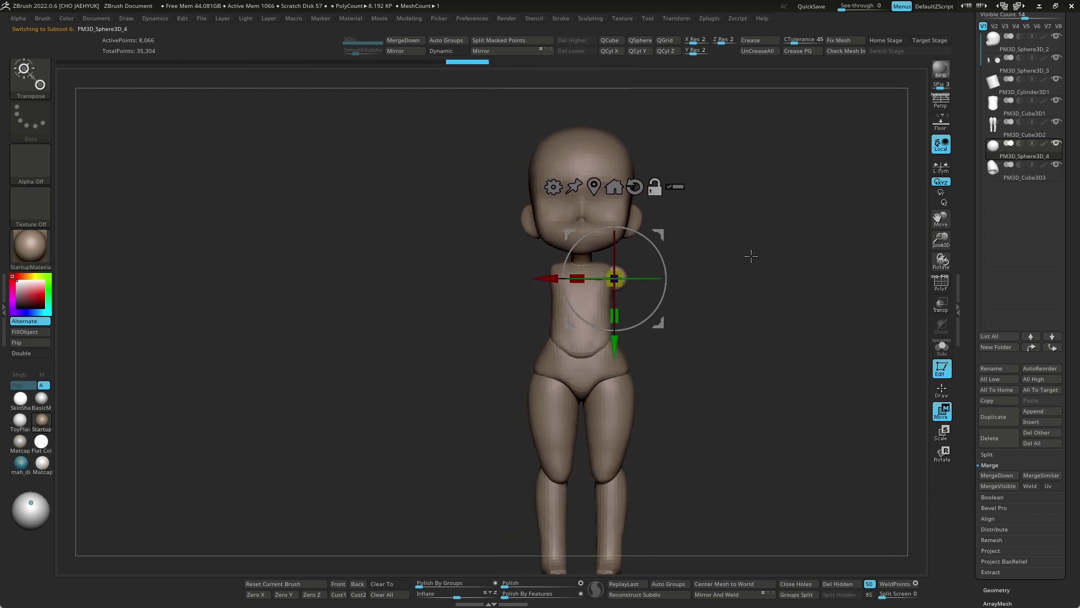
- Mirror the shoulder ball to the opposite side, then select the pelvis from the back
{"action": "left_click", "coordinate": [717, 594]}
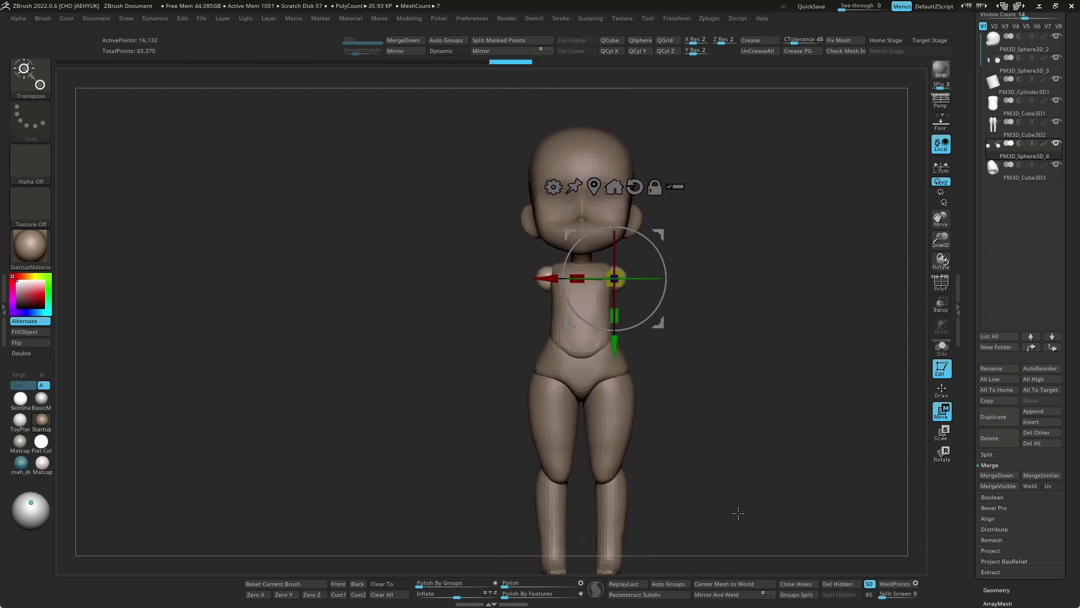
{"action": "right_click_drag", "start_coordinate": [783, 450], "coordinate": [762, 379], "text": "alt"}
{"action": "key", "text": "q"}
{"action": "right_click_drag", "start_coordinate": [741, 340], "coordinate": [704, 347]}
{"action": "right_click_drag", "start_coordinate": [743, 430], "coordinate": [699, 430]}
{"action": "left_click", "coordinate": [647, 356], "text": "alt"}
{"action": "mouse_move", "coordinate": [742, 375]}
{"action": "right_mouse_down"}
{"action": "mouse_move", "coordinate": [668, 365]}
{"action": "mouse_move", "coordinate": [738, 368]}
{"action": "right_mouse_up"}
- Mask the lower leg, shift it slightly along its axis and clear the mask
{"action": "key", "text": "w"}
{"action": "key", "text": "q"}
{"action": "left_click", "coordinate": [748, 383], "text": "ctrl"}
{"action": "key", "text": "w"}
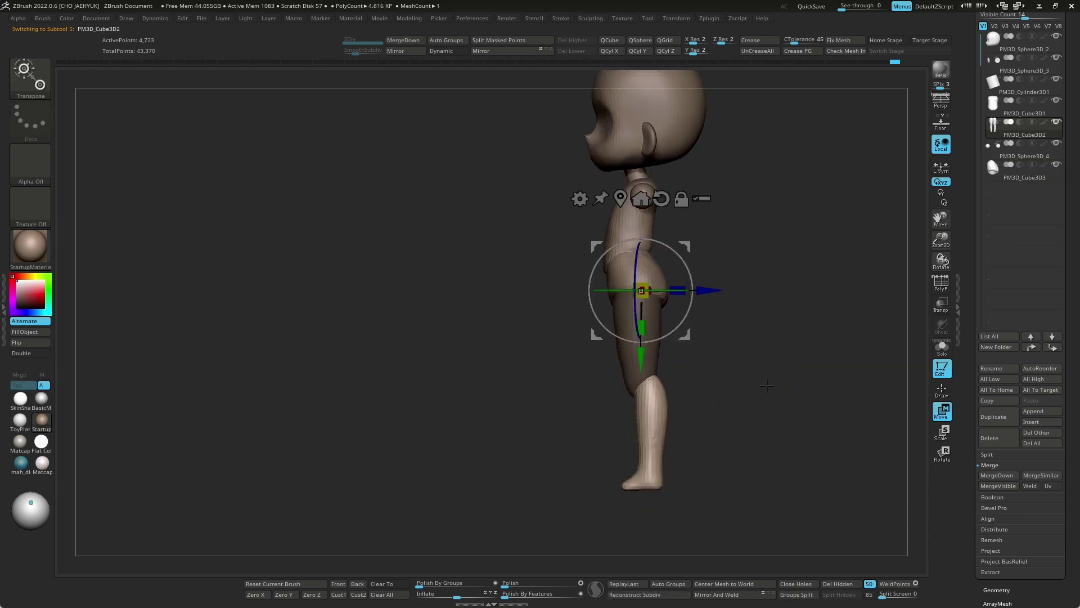
{"action": "left_click", "coordinate": [720, 329], "text": "ctrl"}
{"action": "left_click_drag", "start_coordinate": [710, 431], "coordinate": [705, 431]}
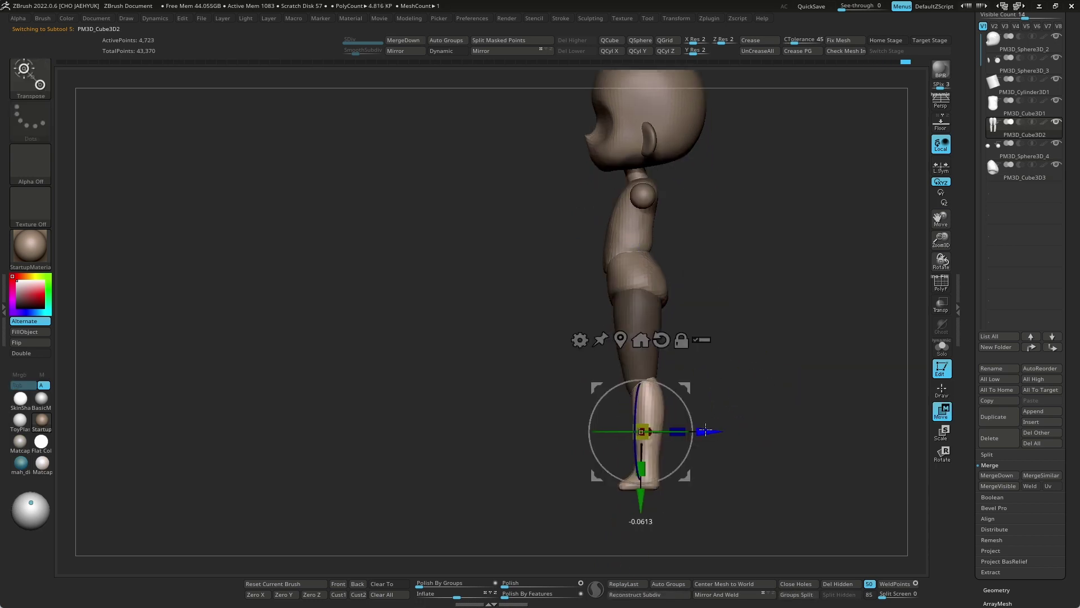
{"action": "key", "text": "q"}
{"action": "left_click", "coordinate": [778, 369], "text": "ctrl"}
{"action": "mouse_move", "coordinate": [764, 405]}
{"action": "left_mouse_down"}
{"action": "mouse_move", "coordinate": [757, 366]}
{"action": "mouse_move", "coordinate": [793, 418]}
{"action": "mouse_move", "coordinate": [697, 431]}
{"action": "left_mouse_up"}
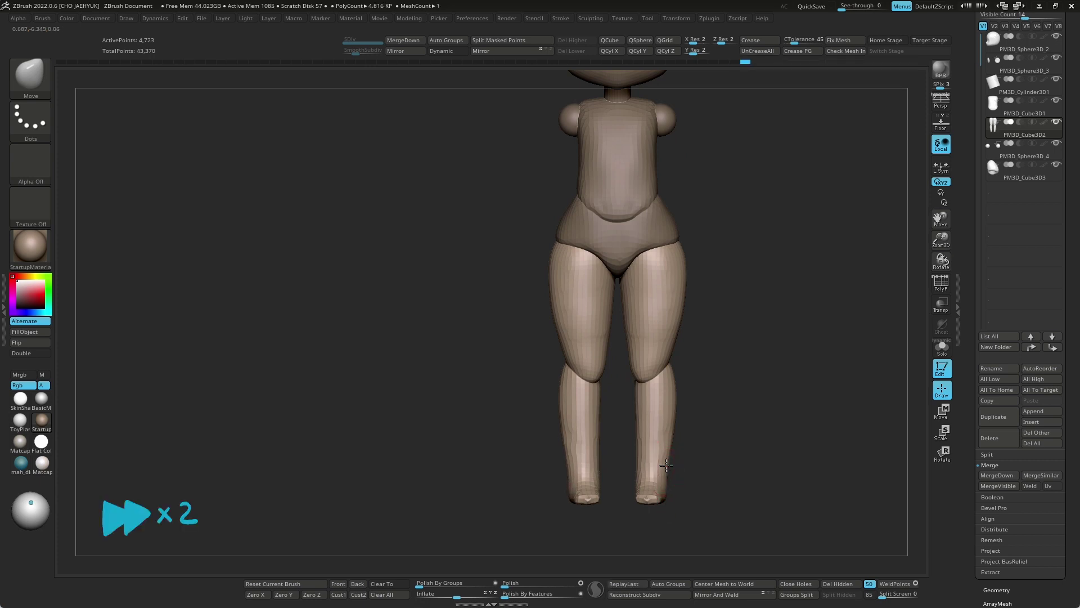
{"action": "key", "text": "f"}
- Insert a Cylinder3D part and shrink it into a thin rod beside the chest
{"action": "key", "text": "b"}
{"action": "left_click", "coordinate": [706, 439]}
{"action": "key", "text": "ctrl+z"}
{"action": "left_click", "coordinate": [1032, 421]}
{"action": "left_click", "coordinate": [714, 450]}
{"action": "key", "text": "w"}
{"action": "mouse_move", "coordinate": [627, 221]}
{"action": "left_mouse_down"}
{"action": "mouse_move", "coordinate": [616, 234]}
{"action": "mouse_move", "coordinate": [684, 315]}
{"action": "mouse_move", "coordinate": [683, 345]}
{"action": "left_mouse_up"}
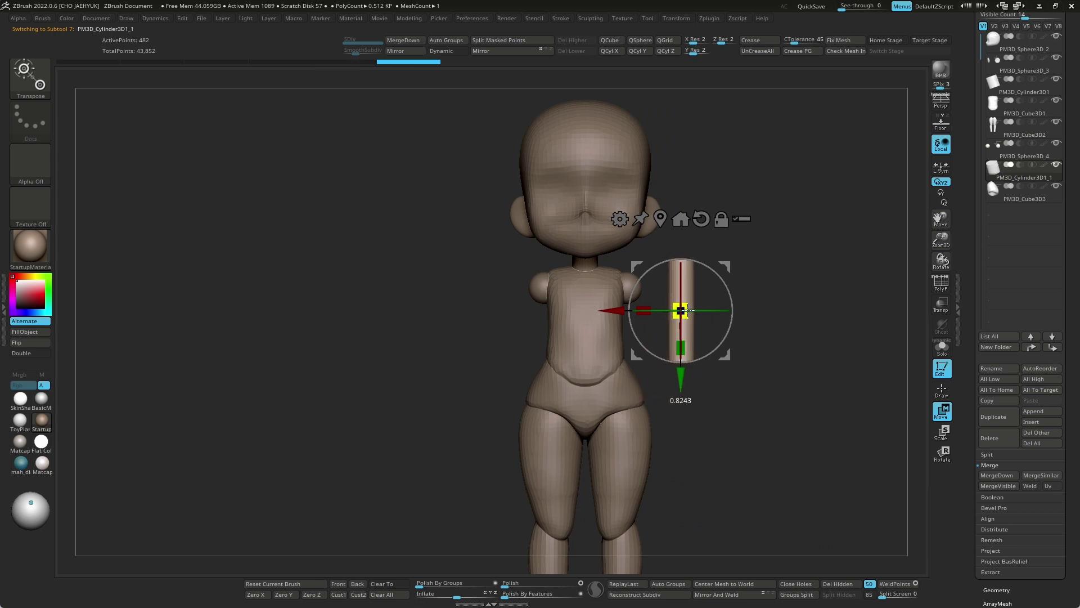
- Pivot the cylinder at its top end and tilt it diagonally down from the shoulder
{"action": "left_click_drag", "start_coordinate": [681, 310], "coordinate": [681, 264], "text": "alt"}
{"action": "mouse_move", "coordinate": [693, 315]}
{"action": "left_mouse_down"}
{"action": "mouse_move", "coordinate": [726, 293]}
{"action": "mouse_move", "coordinate": [721, 264]}
{"action": "mouse_move", "coordinate": [696, 259]}
{"action": "mouse_move", "coordinate": [732, 264]}
{"action": "left_mouse_up"}
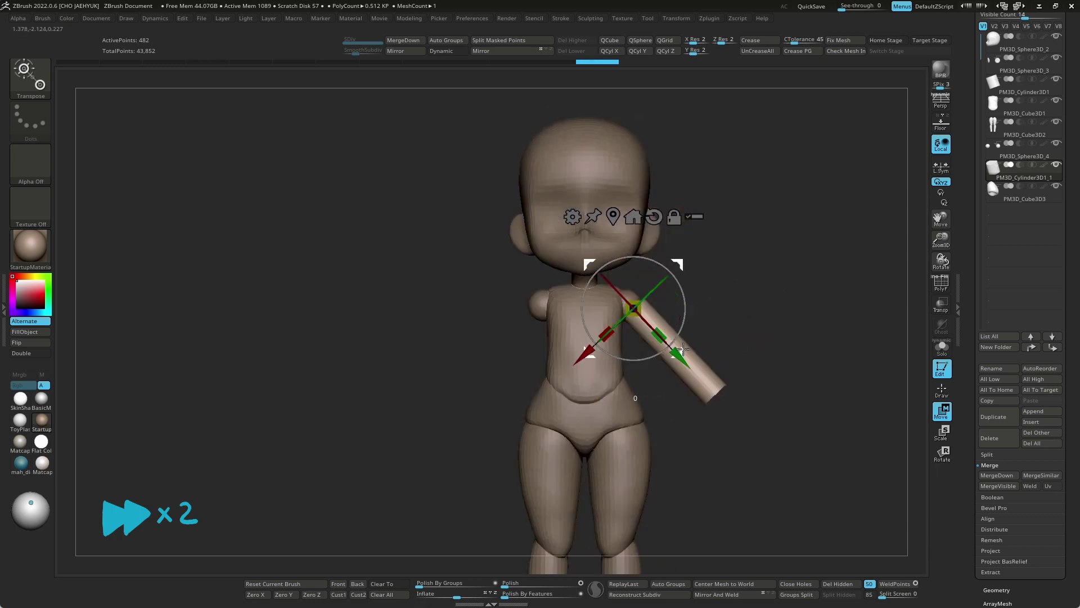
{"action": "left_click_drag", "start_coordinate": [675, 307], "coordinate": [770, 304]}
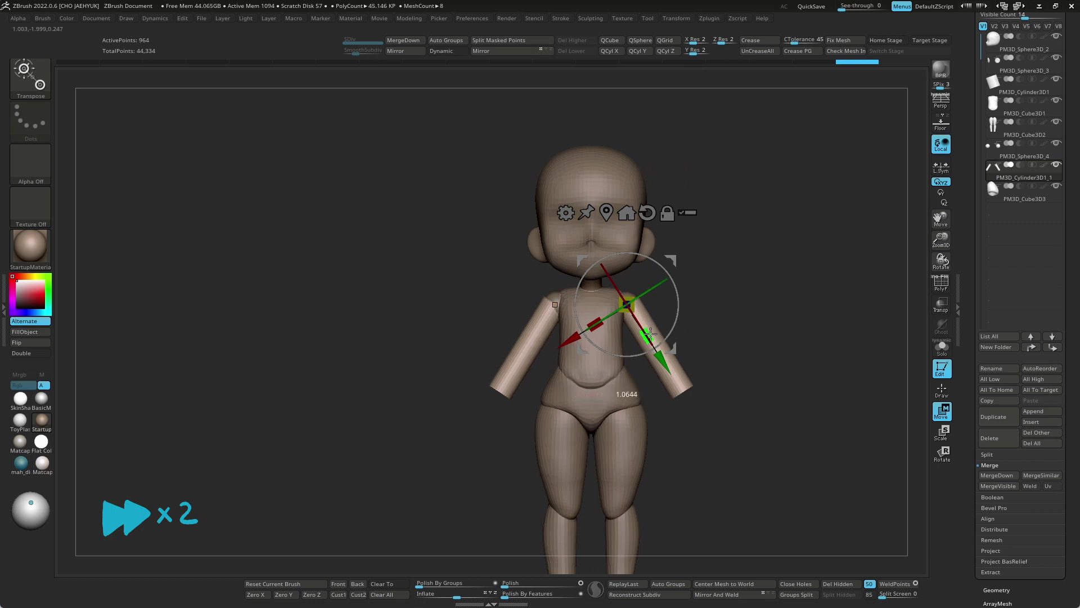
{"action": "right_click_drag", "start_coordinate": [644, 318], "coordinate": [606, 333], "text": "alt"}
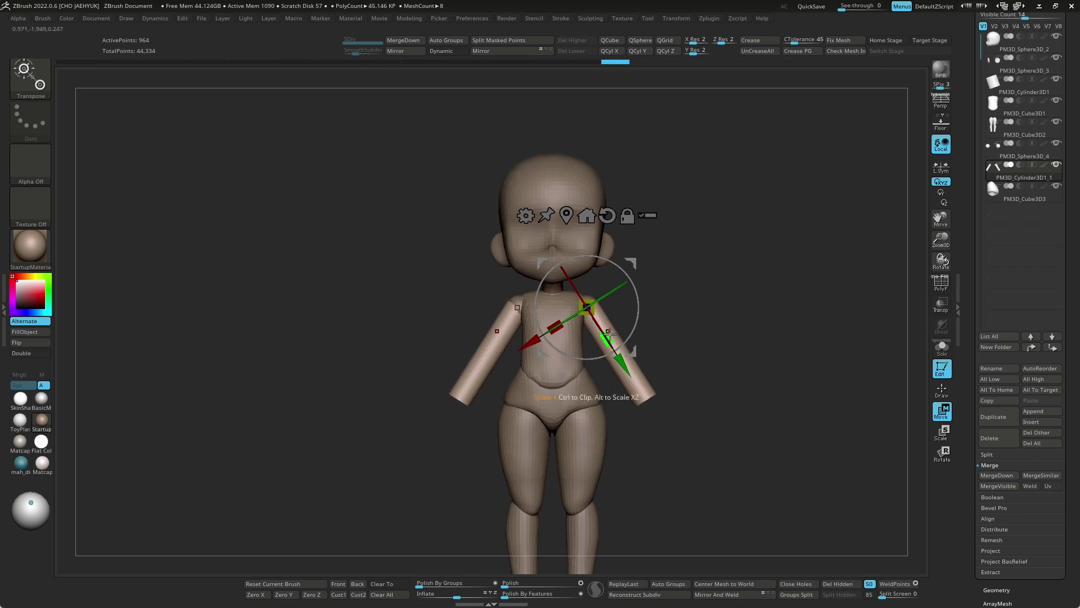
- Scale both mirrored arm cylinders to reach roughly hip level, then frame the doll
{"action": "left_click_drag", "start_coordinate": [611, 336], "coordinate": [655, 489]}
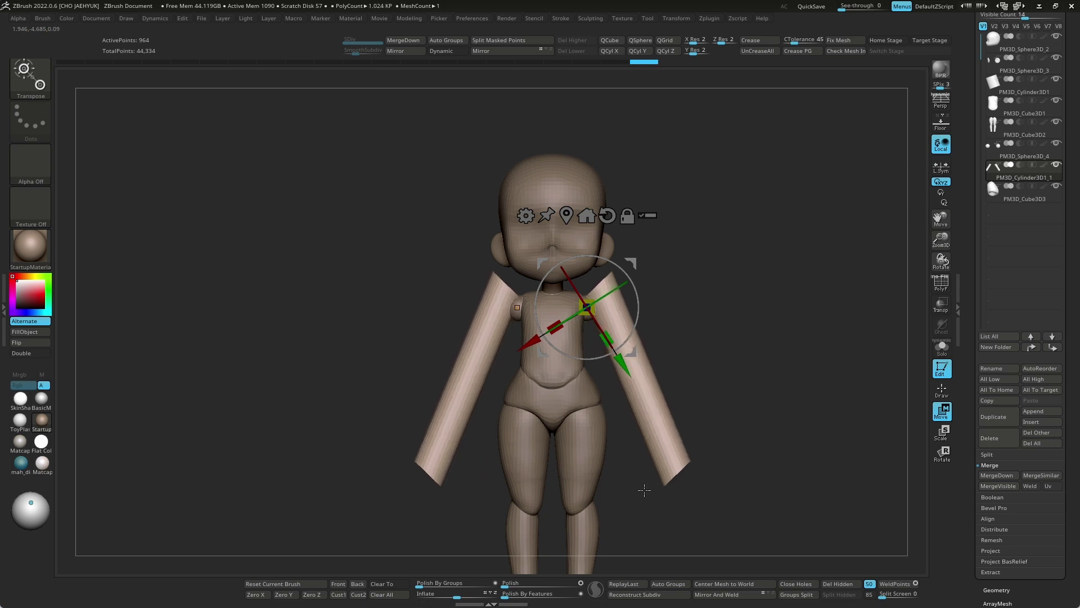
{"action": "key", "text": "ctrl+z"}
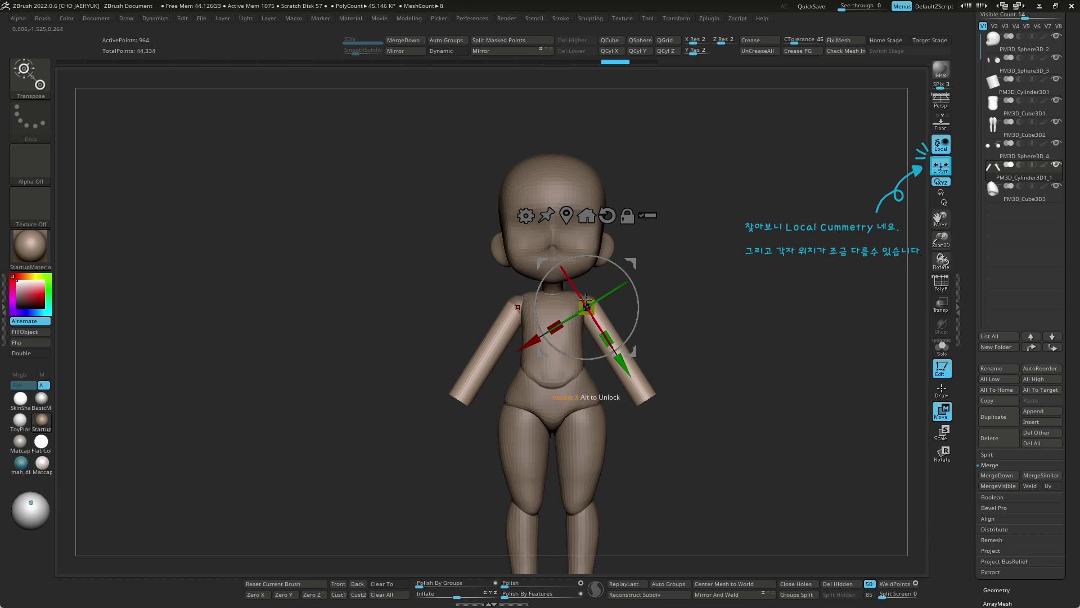
{"action": "left_click_drag", "start_coordinate": [609, 328], "coordinate": [612, 338]}
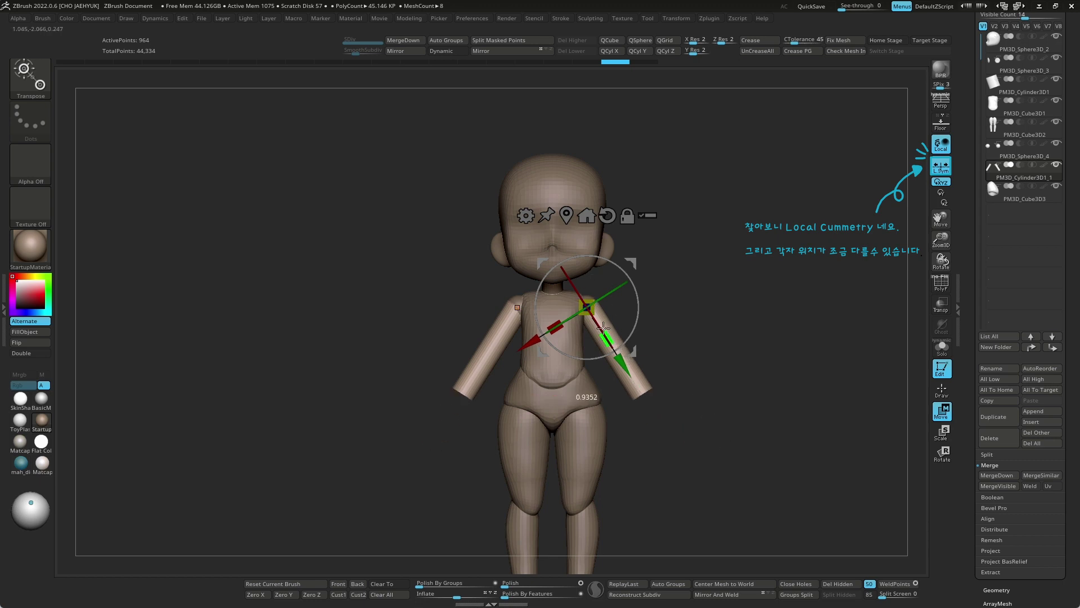
{"action": "left_click_drag", "start_coordinate": [612, 338], "coordinate": [612, 341]}
{"action": "key", "text": "ctrl+z"}
{"action": "key", "text": "ctrl+z"}
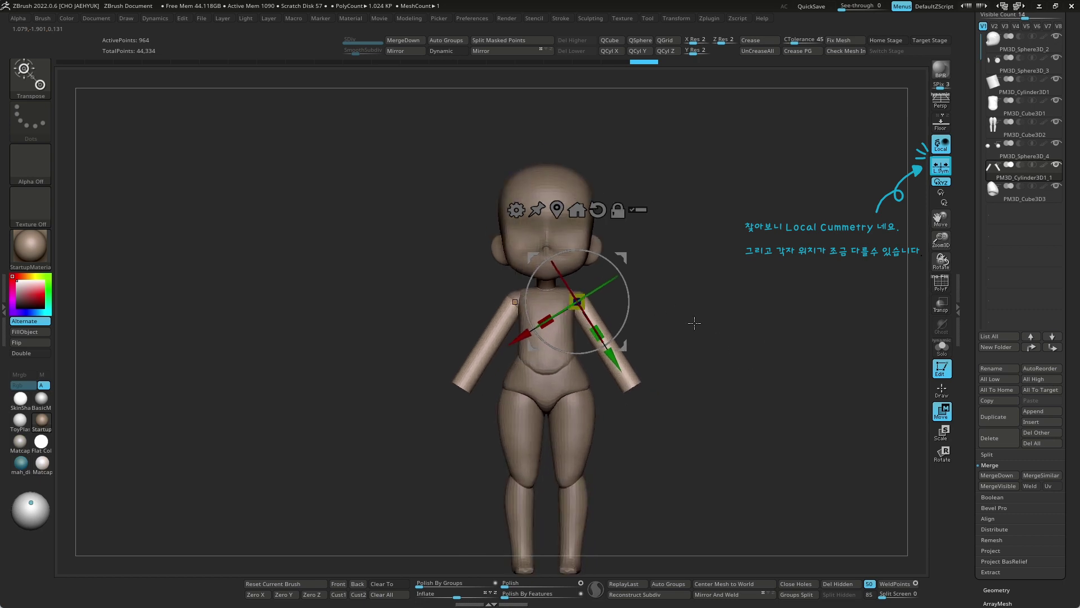
{"action": "left_click_drag", "start_coordinate": [597, 333], "coordinate": [600, 339]}
{"action": "mouse_move", "coordinate": [673, 347]}
{"action": "left_mouse_down", "text": "shift"}
{"action": "mouse_move", "coordinate": [709, 346]}
{"action": "mouse_move", "coordinate": [647, 337]}
{"action": "left_mouse_up", "text": "shift"}
{"action": "key", "text": "q"}
{"action": "key", "text": "s"}
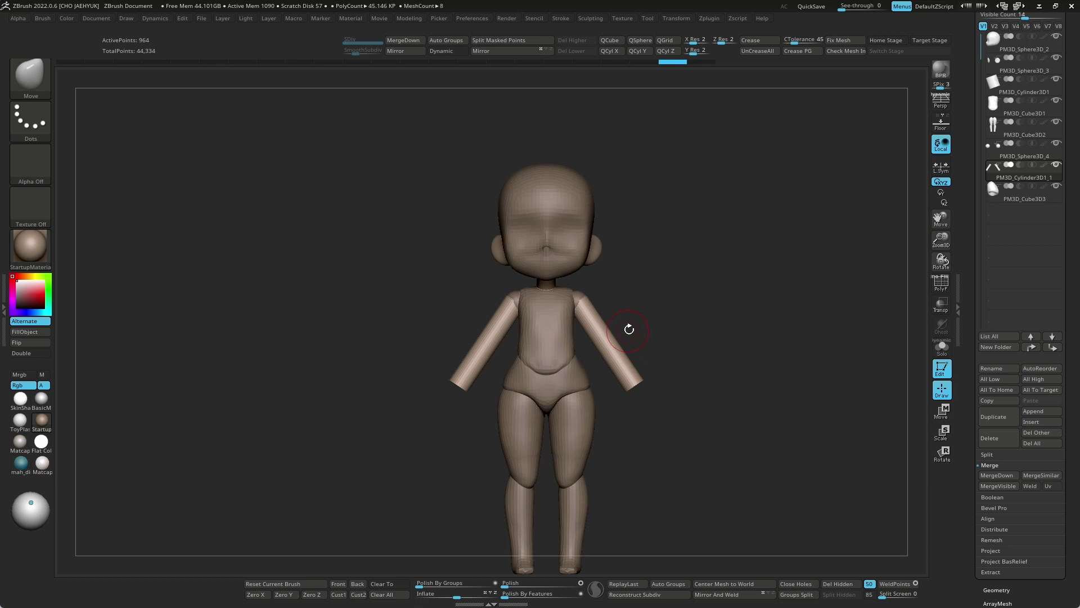
{"action": "key", "text": "f"}
{"action": "key", "text": "space"}
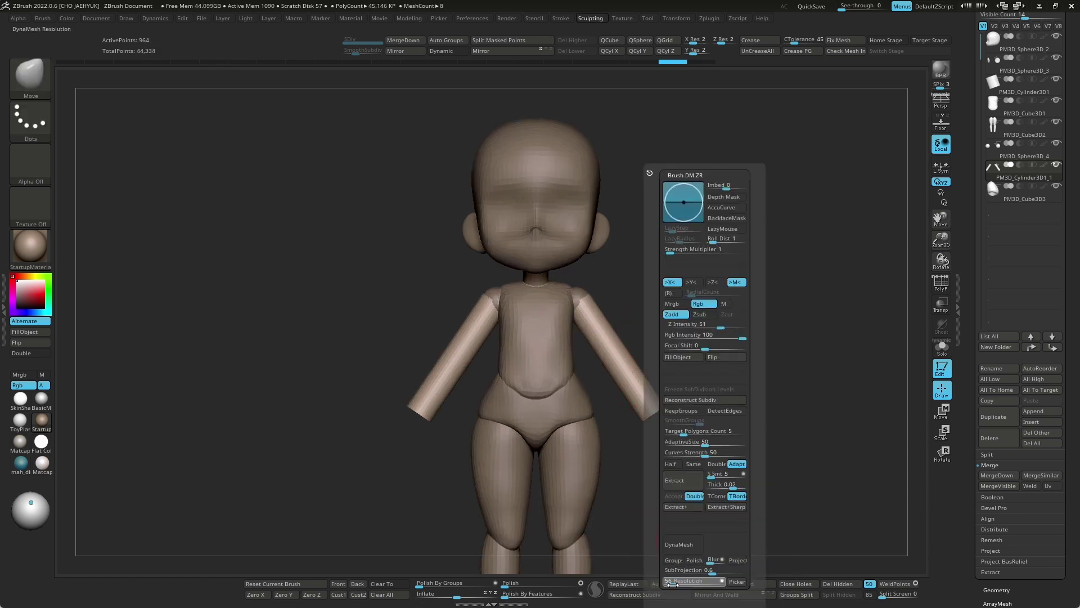
- Bring up the arm reference image and zoom into the chain arm-blocking diagram
{"action": "key", "text": "alt+Tab"}
{"action": "left_click_drag", "start_coordinate": [447, 325], "coordinate": [331, 322]}
{"action": "left_click_drag", "start_coordinate": [413, 318], "coordinate": [312, 292]}
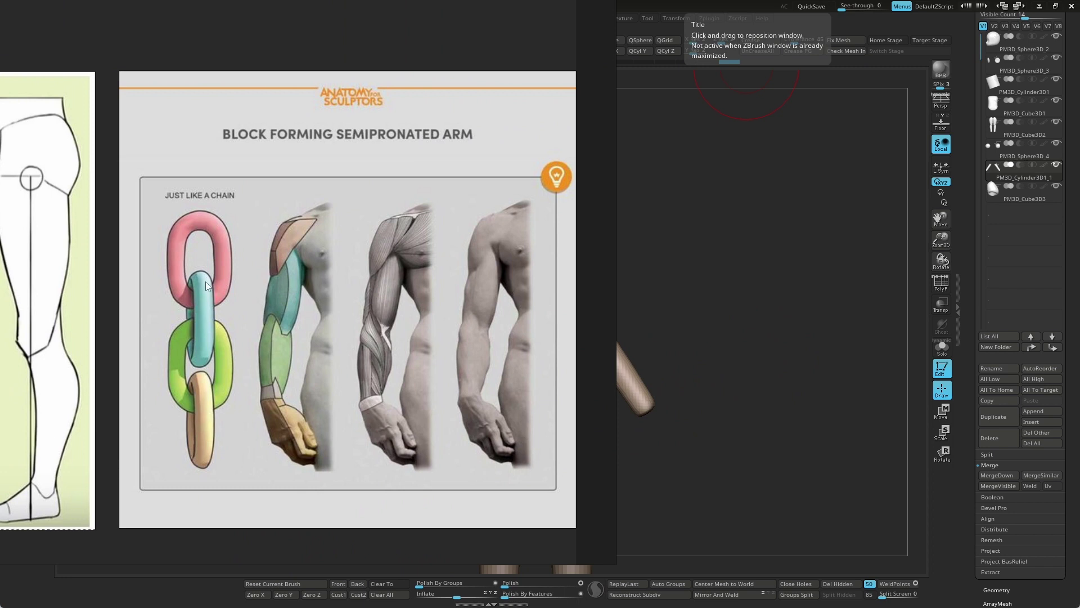
{"action": "scroll", "coordinate": [201, 279], "scroll_direction": "up", "scroll_amount": 2}
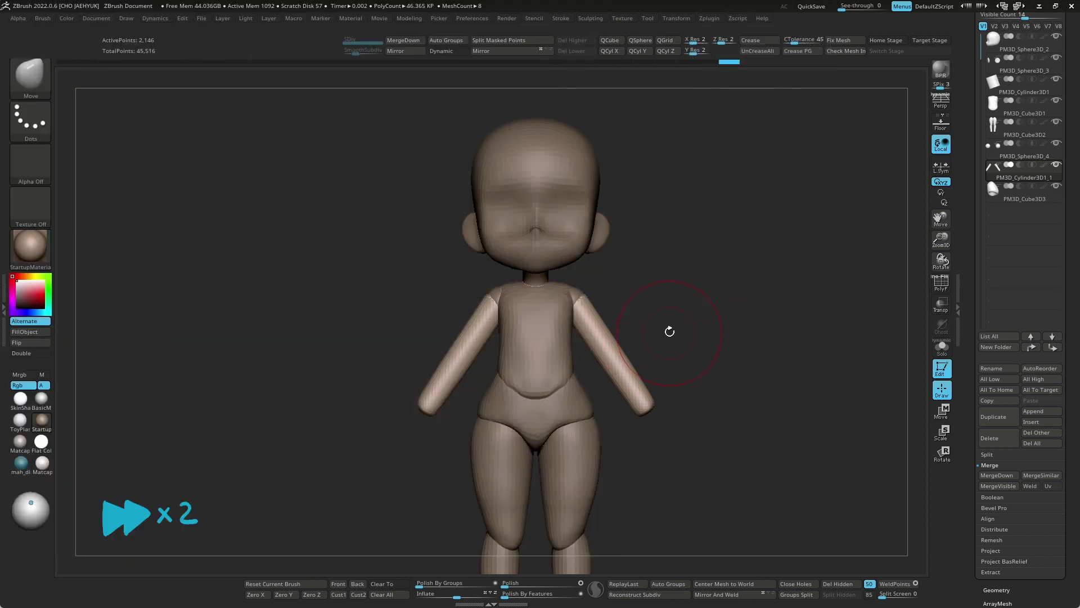
- Carve an elbow crease across both arms with DamStandard
{"action": "mouse_move", "coordinate": [619, 346]}
{"action": "left_mouse_down", "text": "ctrl"}
{"action": "mouse_move", "coordinate": [613, 366]}
{"action": "mouse_move", "coordinate": [622, 354]}
{"action": "left_mouse_up", "text": "ctrl"}
{"action": "key", "text": "b"}
{"action": "key", "text": "d"}
{"action": "key", "text": "s"}
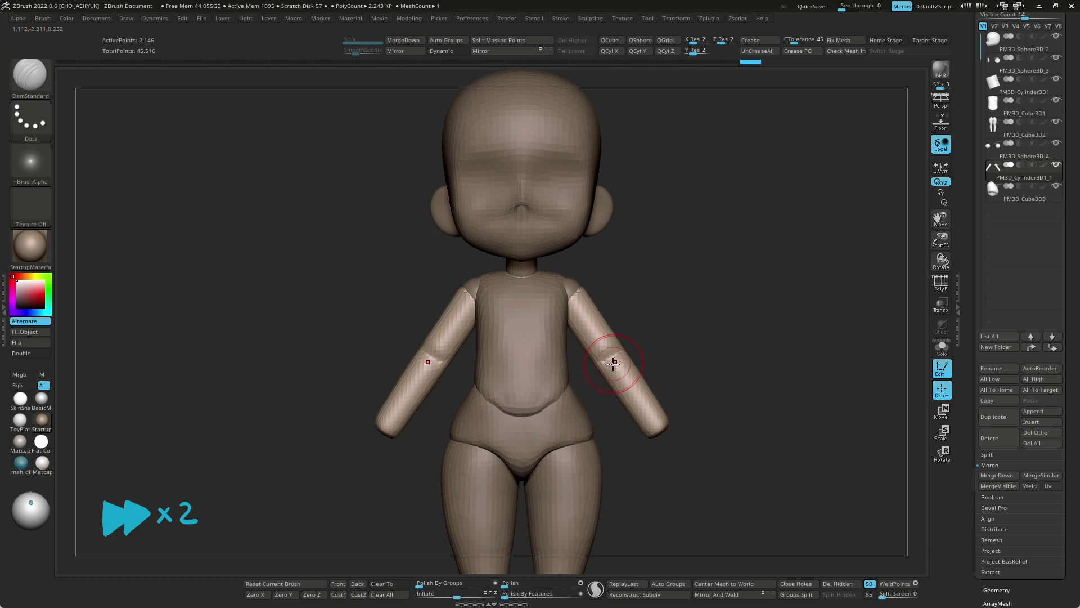
- Bend both arms at the elbow with MoveF and check the side profile
{"action": "key", "text": "b"}
{"action": "key", "text": "m"}
{"action": "key", "text": "f"}
{"action": "left_click_drag", "start_coordinate": [645, 369], "coordinate": [612, 393]}
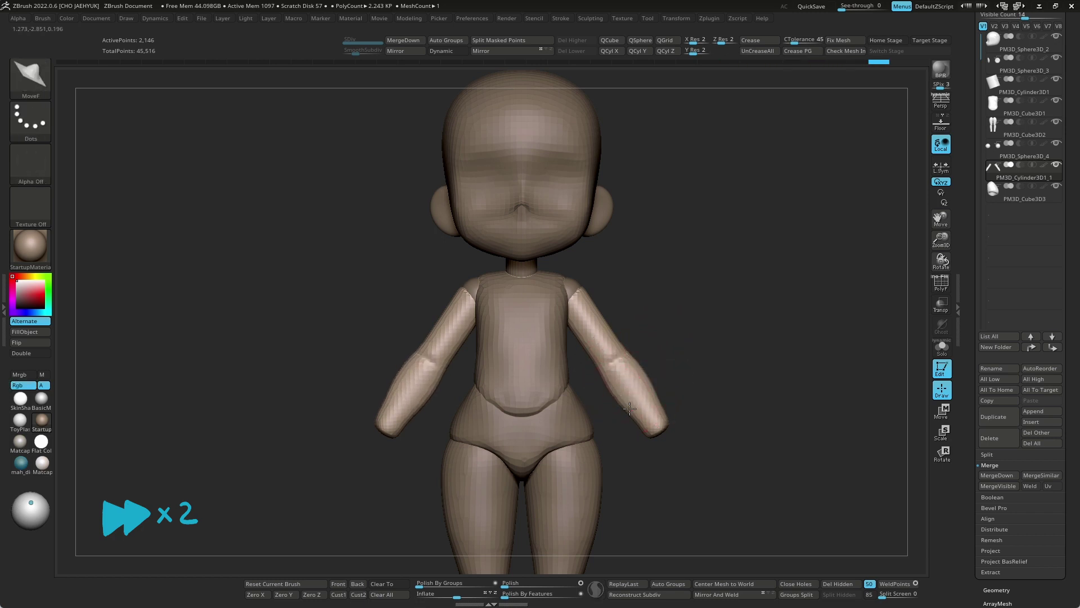
{"action": "mouse_move", "coordinate": [647, 346]}
{"action": "right_mouse_down", "text": "shift"}
{"action": "mouse_move", "coordinate": [658, 367]}
{"action": "mouse_move", "coordinate": [622, 366]}
{"action": "right_mouse_up", "text": "shift"}
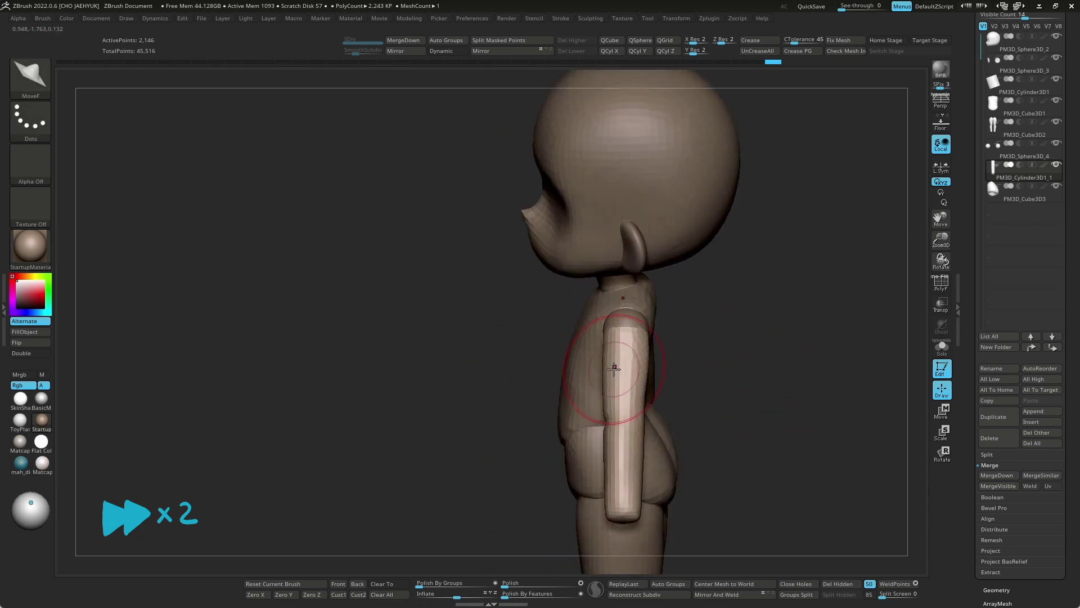
{"action": "mouse_move", "coordinate": [751, 363]}
{"action": "right_mouse_down", "text": "shift"}
{"action": "mouse_move", "coordinate": [647, 350]}
{"action": "mouse_move", "coordinate": [651, 361]}
{"action": "right_mouse_up", "text": "shift"}
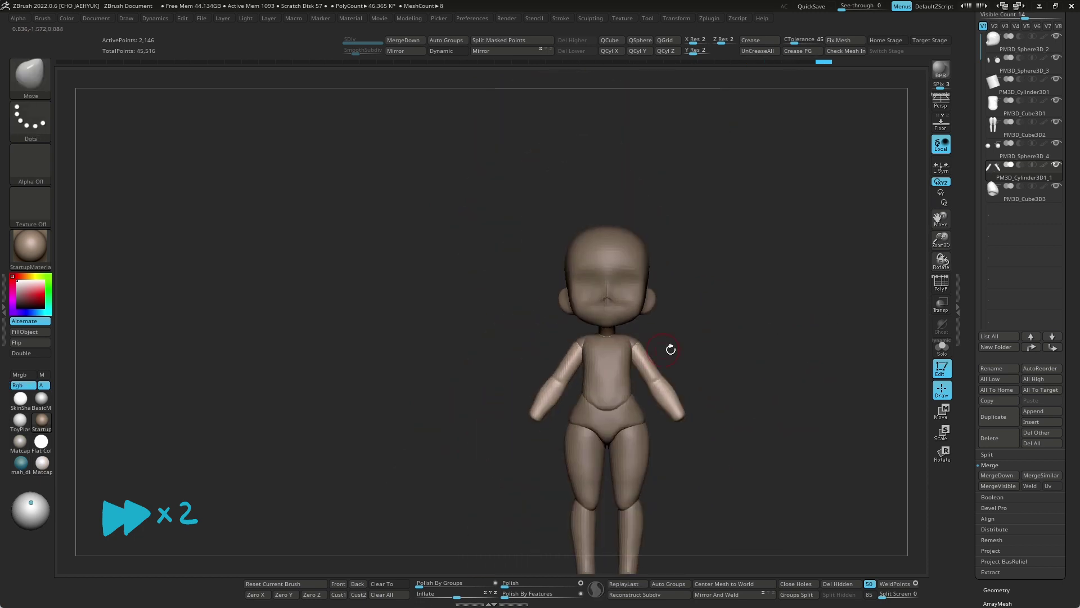
- Adjust the arms using the move gizmo and Move brush with local symmetry
{"action": "key", "text": "w"}
{"action": "key", "text": "q"}
{"action": "key", "text": "b"}
{"action": "key", "text": "m"}
{"action": "key", "text": "v"}
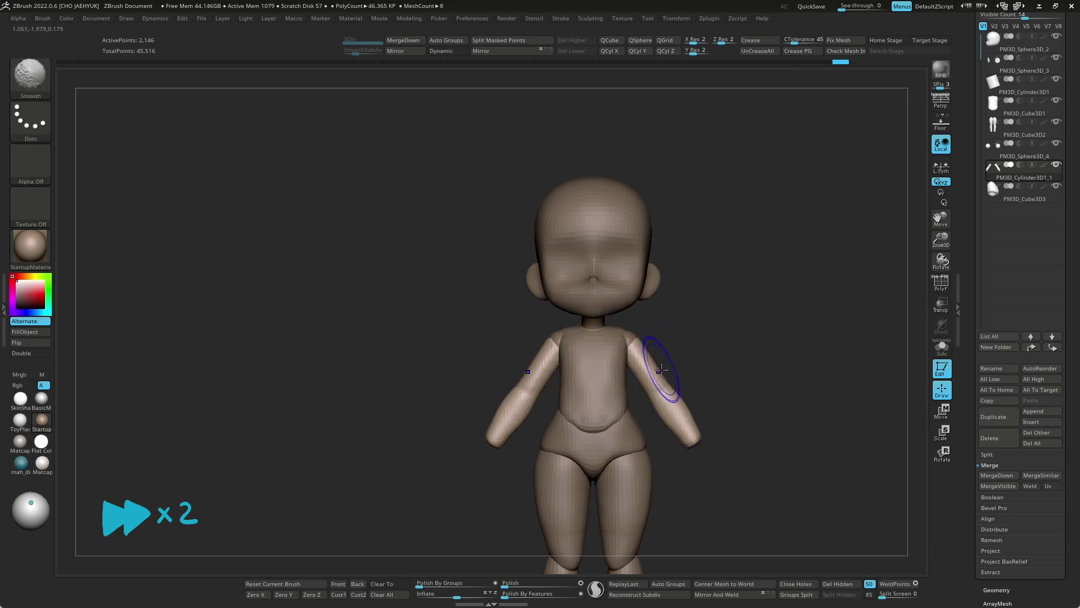
{"action": "key", "text": "b"}
{"action": "key", "text": "c"}
{"action": "key", "text": "b"}
- Rotate the arms down and outward from the shoulders with the Transpose gizmo
{"action": "mouse_move", "coordinate": [680, 410]}
{"action": "right_mouse_down"}
{"action": "mouse_move", "coordinate": [871, 395]}
{"action": "mouse_move", "coordinate": [697, 466]}
{"action": "right_mouse_up"}
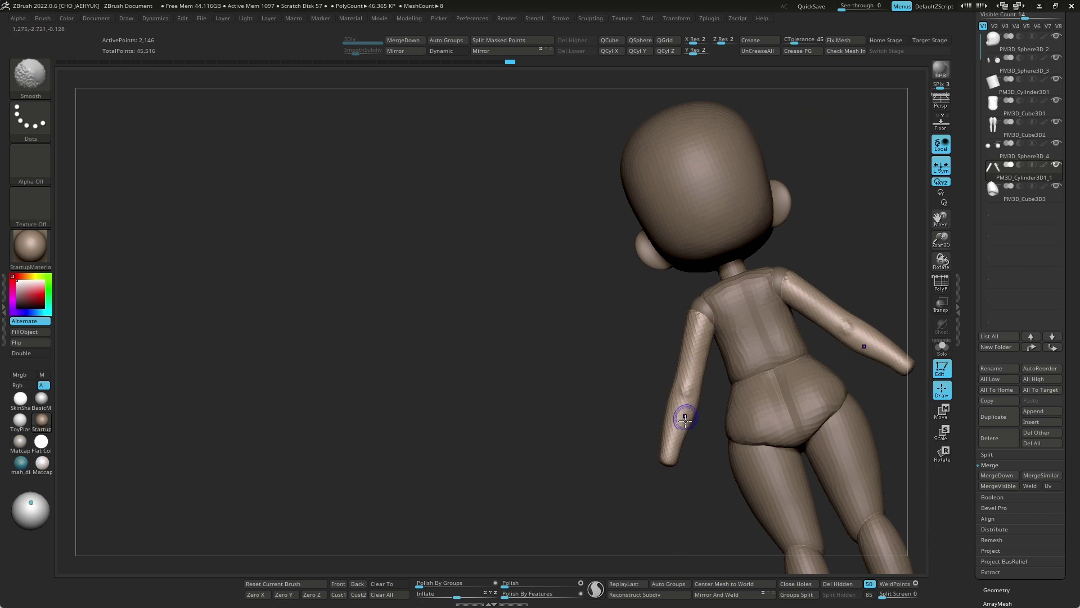
{"action": "mouse_move", "coordinate": [687, 359]}
{"action": "right_mouse_down"}
{"action": "mouse_move", "coordinate": [668, 495]}
{"action": "mouse_move", "coordinate": [877, 410]}
{"action": "mouse_move", "coordinate": [803, 377]}
{"action": "mouse_move", "coordinate": [777, 340]}
{"action": "mouse_move", "coordinate": [693, 310]}
{"action": "right_mouse_up"}
{"action": "key", "text": "w"}
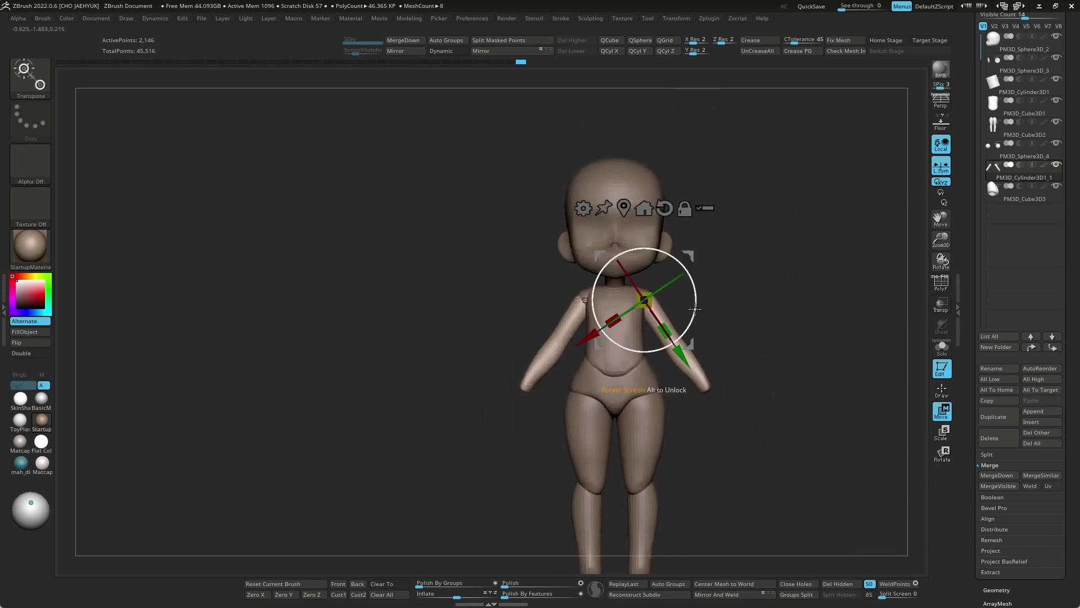
{"action": "key", "text": "q"}
{"action": "mouse_move", "coordinate": [734, 333]}
{"action": "right_mouse_down", "text": "ctrl"}
{"action": "mouse_move", "coordinate": [762, 333]}
{"action": "mouse_move", "coordinate": [752, 361]}
{"action": "mouse_move", "coordinate": [685, 365]}
{"action": "mouse_move", "coordinate": [698, 357]}
{"action": "mouse_move", "coordinate": [754, 386]}
{"action": "mouse_move", "coordinate": [753, 398]}
{"action": "mouse_move", "coordinate": [718, 407]}
{"action": "mouse_move", "coordinate": [731, 424]}
{"action": "mouse_move", "coordinate": [723, 410]}
{"action": "mouse_move", "coordinate": [780, 410]}
{"action": "right_mouse_up", "text": "ctrl"}
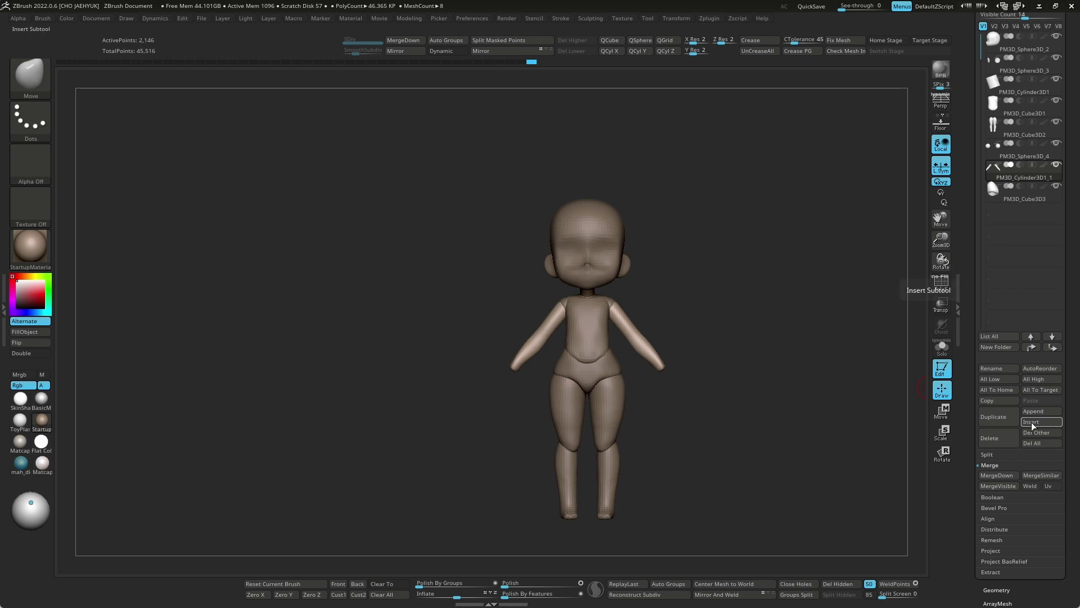
{"action": "mouse_move", "coordinate": [803, 420]}
{"action": "left_mouse_down"}
{"action": "mouse_move", "coordinate": [745, 402]}
{"action": "mouse_move", "coordinate": [771, 404]}
{"action": "left_mouse_up"}
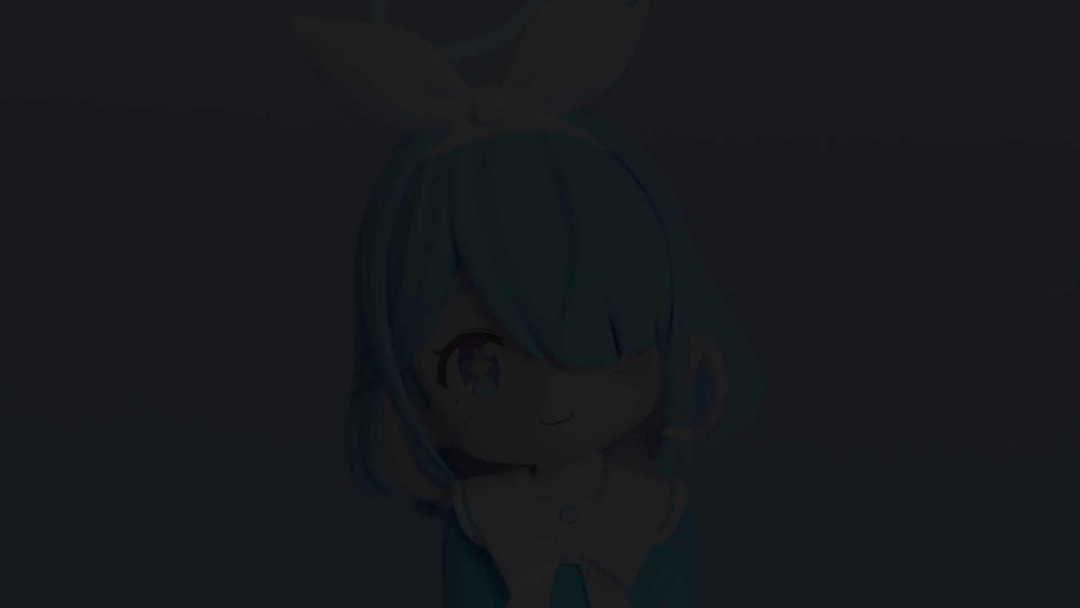